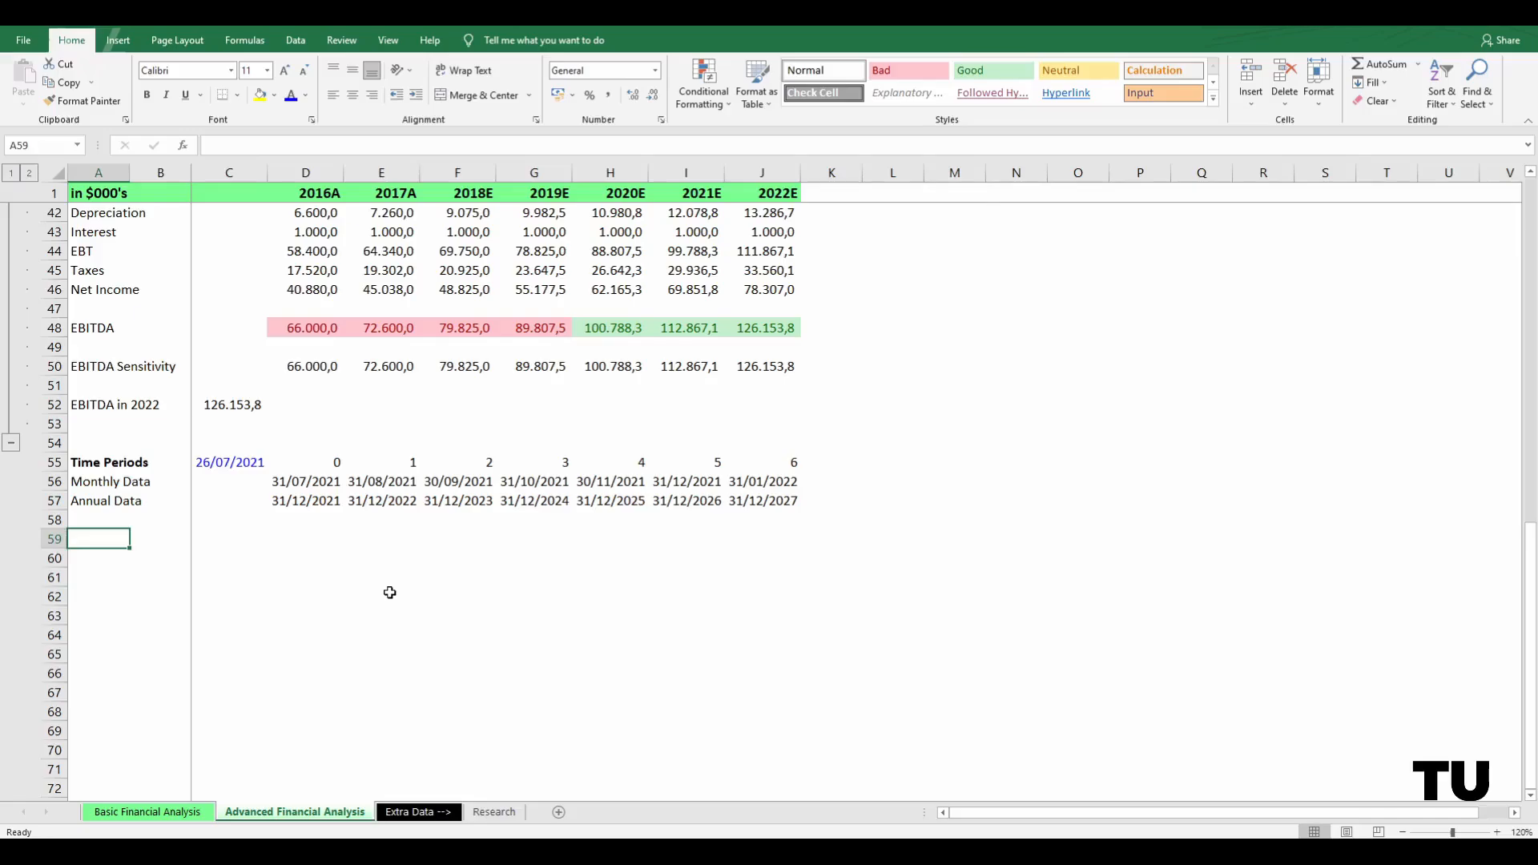
Step: Label two rows below the date rows "Monthly Period" in A59 and "Annual Period" in A60
{"action": "type", "text": "Monthly"}
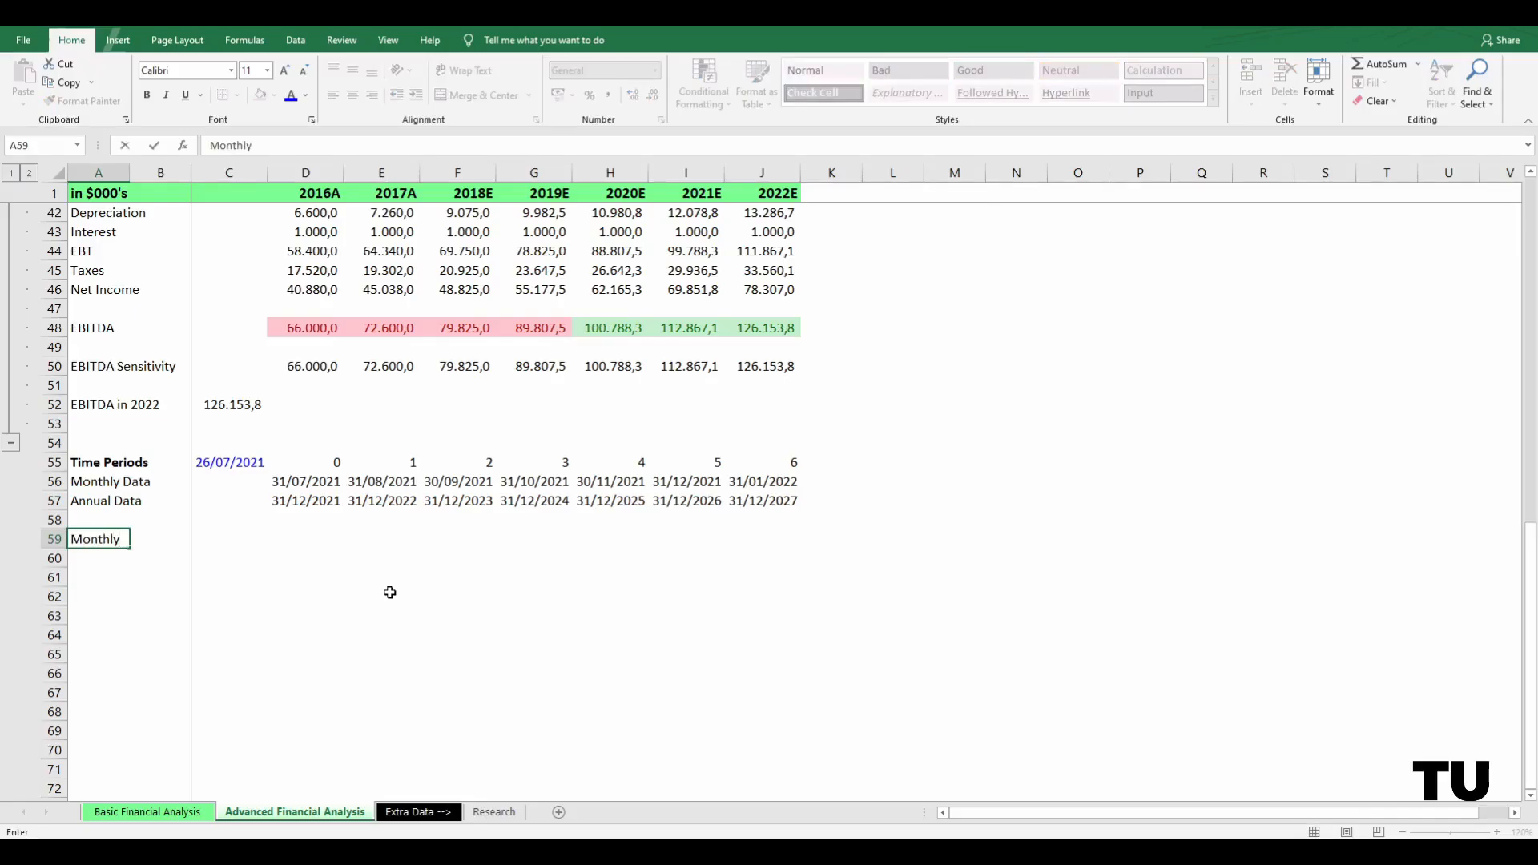
{"action": "type", "text": " Period"}
{"action": "key", "text": "Return"}
{"action": "type", "text": "Annual P"}
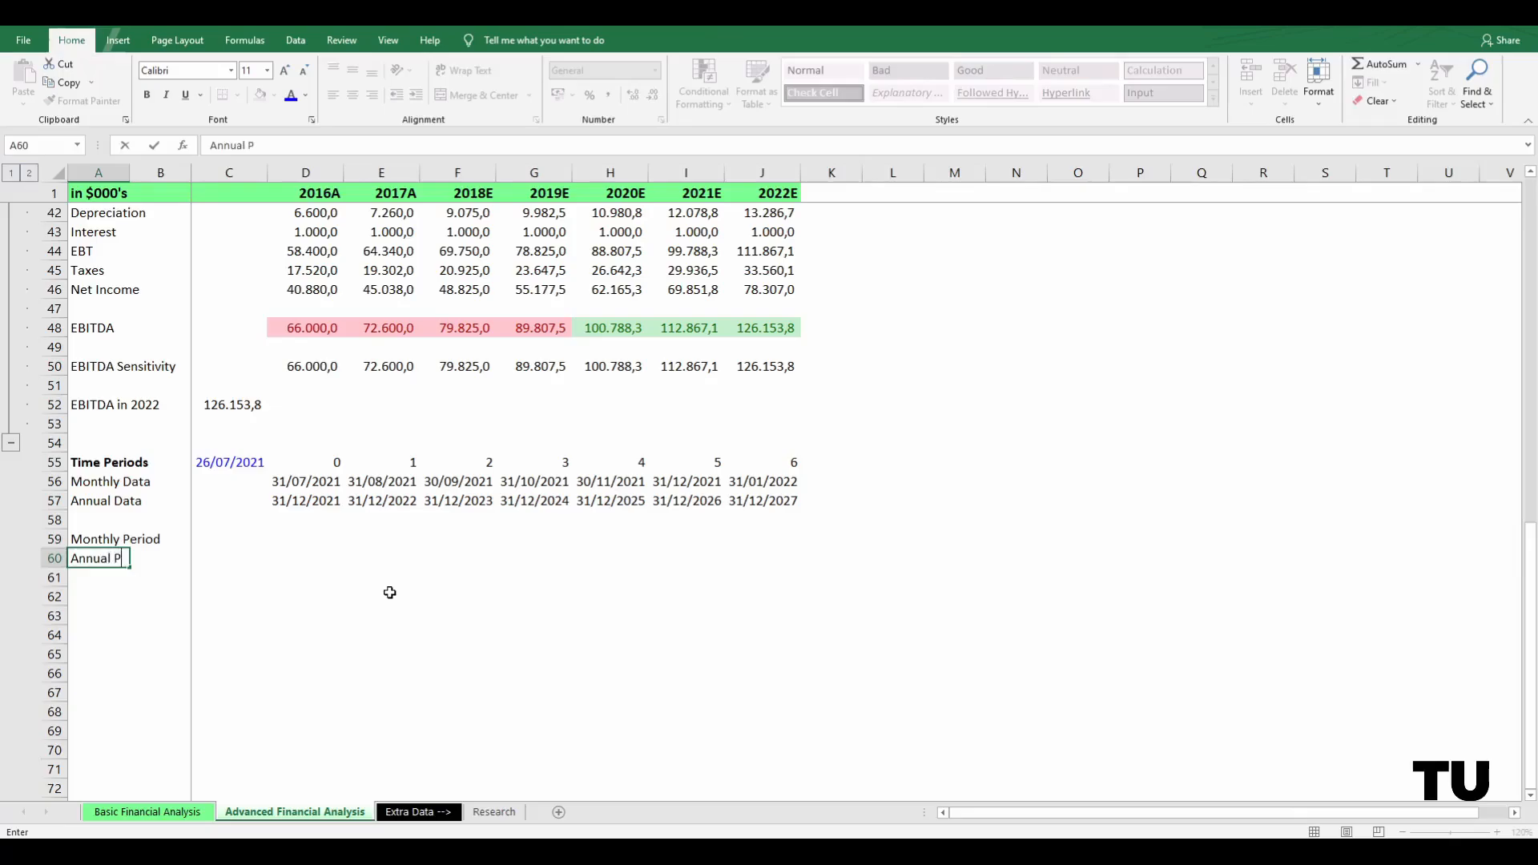
{"action": "type", "text": "eriod"}
{"action": "key", "text": "Tab"}
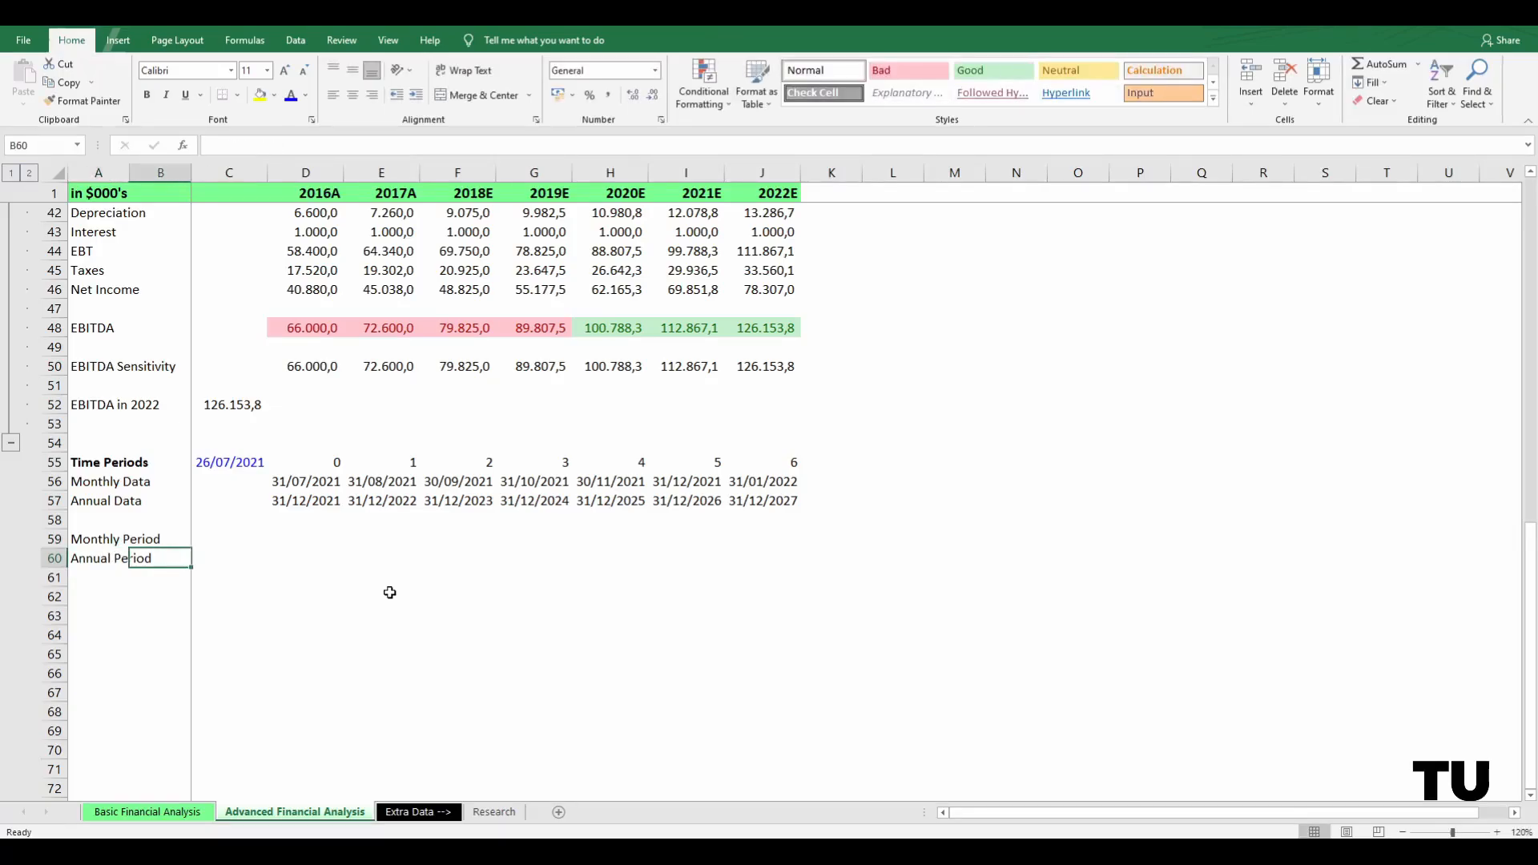
Step: Review the start date in C55 and the first month-end date in D56 that the Monthly Period calculation uses
{"action": "key", "text": "Right"}
{"action": "key", "text": "Up"}
{"action": "key", "text": "Up"}
{"action": "key", "text": "Down"}
{"action": "key", "text": "Right"}
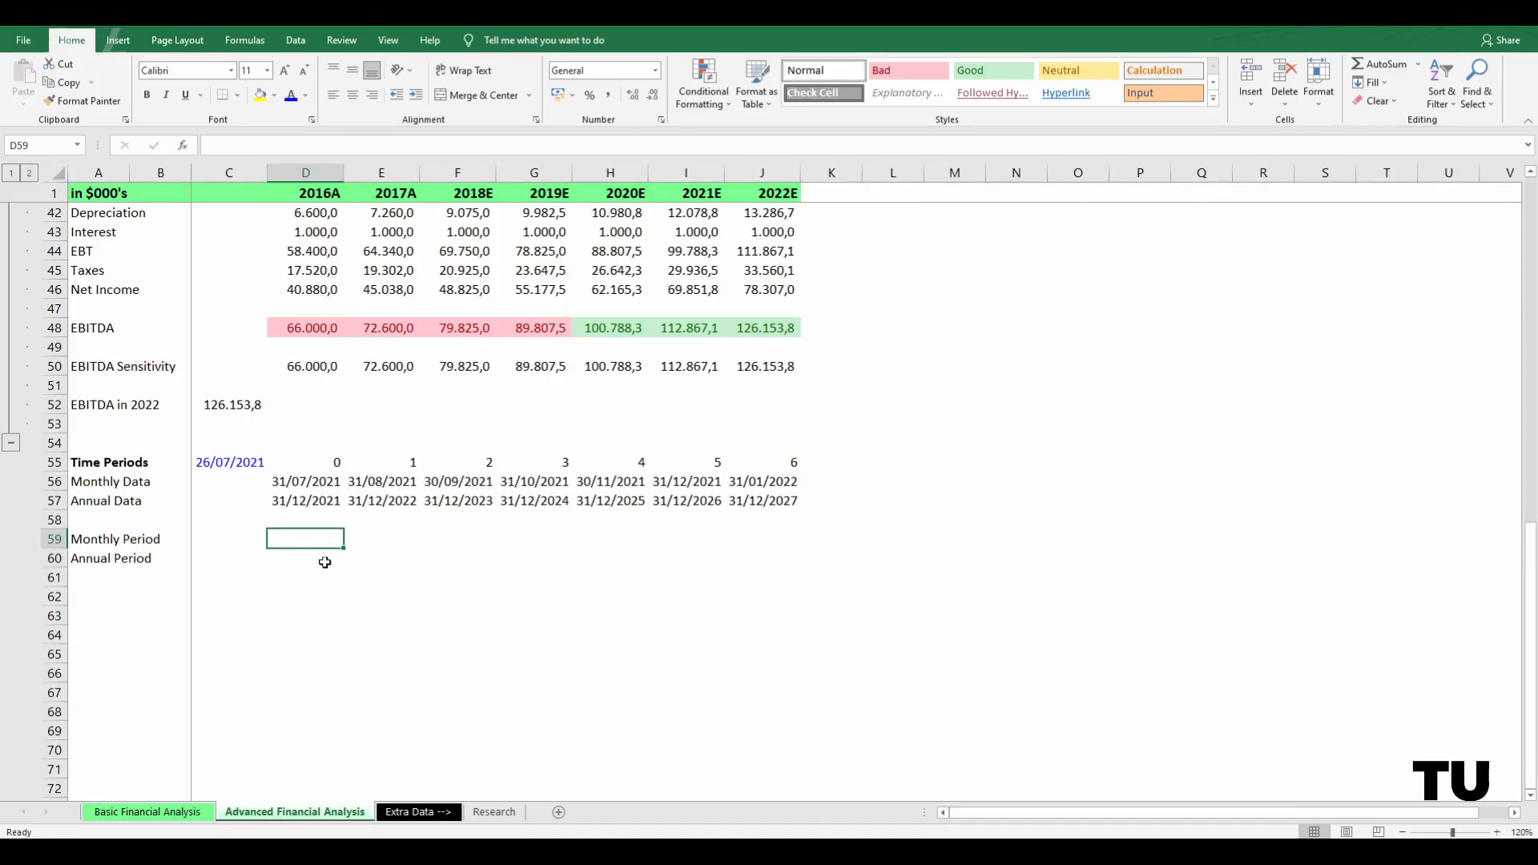
{"action": "left_click", "coordinate": [216, 464]}
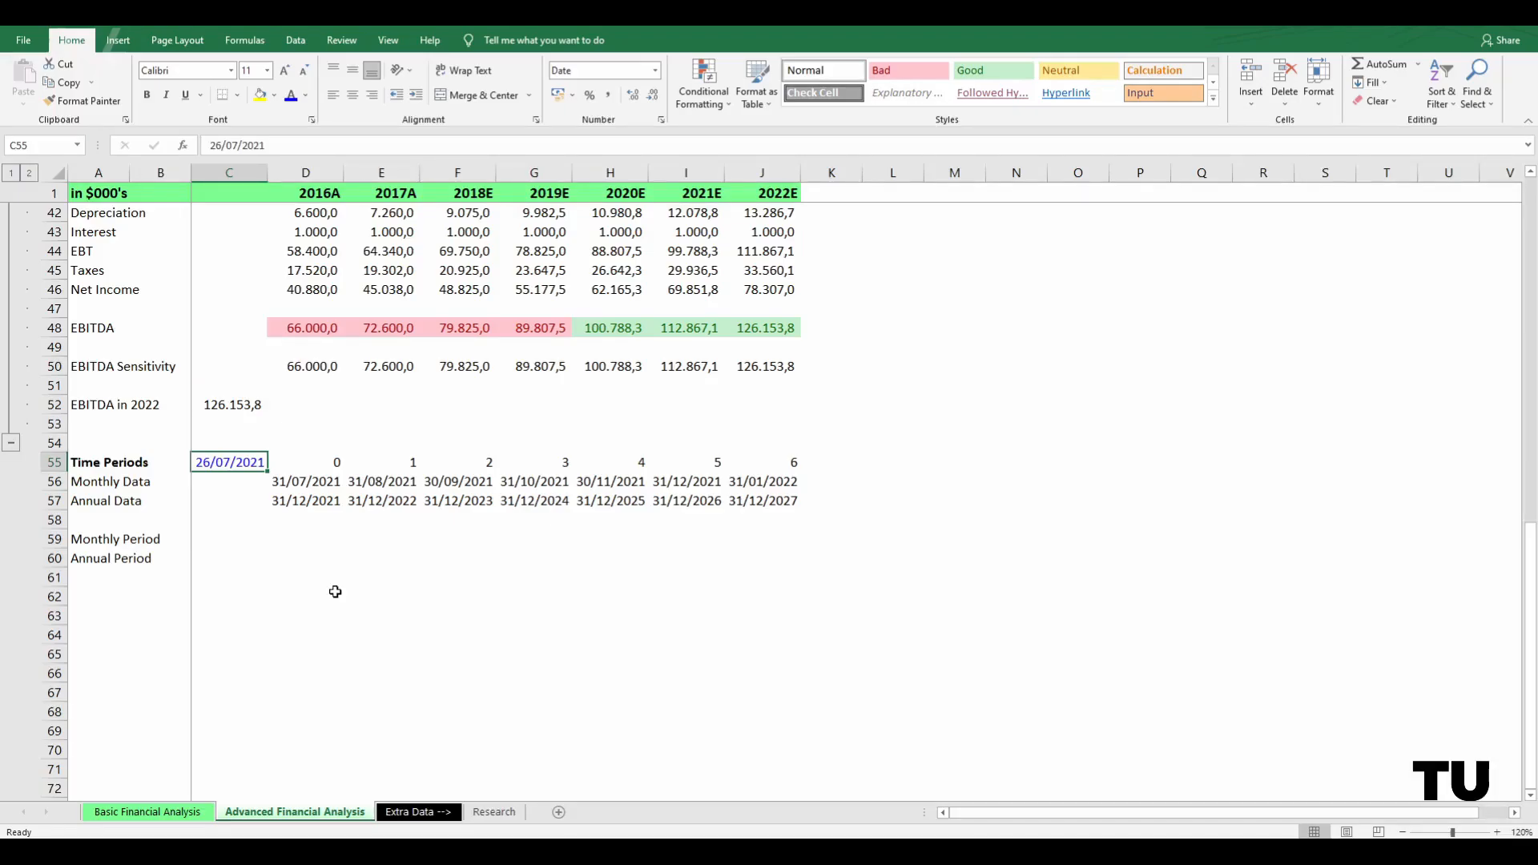
{"action": "left_click", "coordinate": [292, 538]}
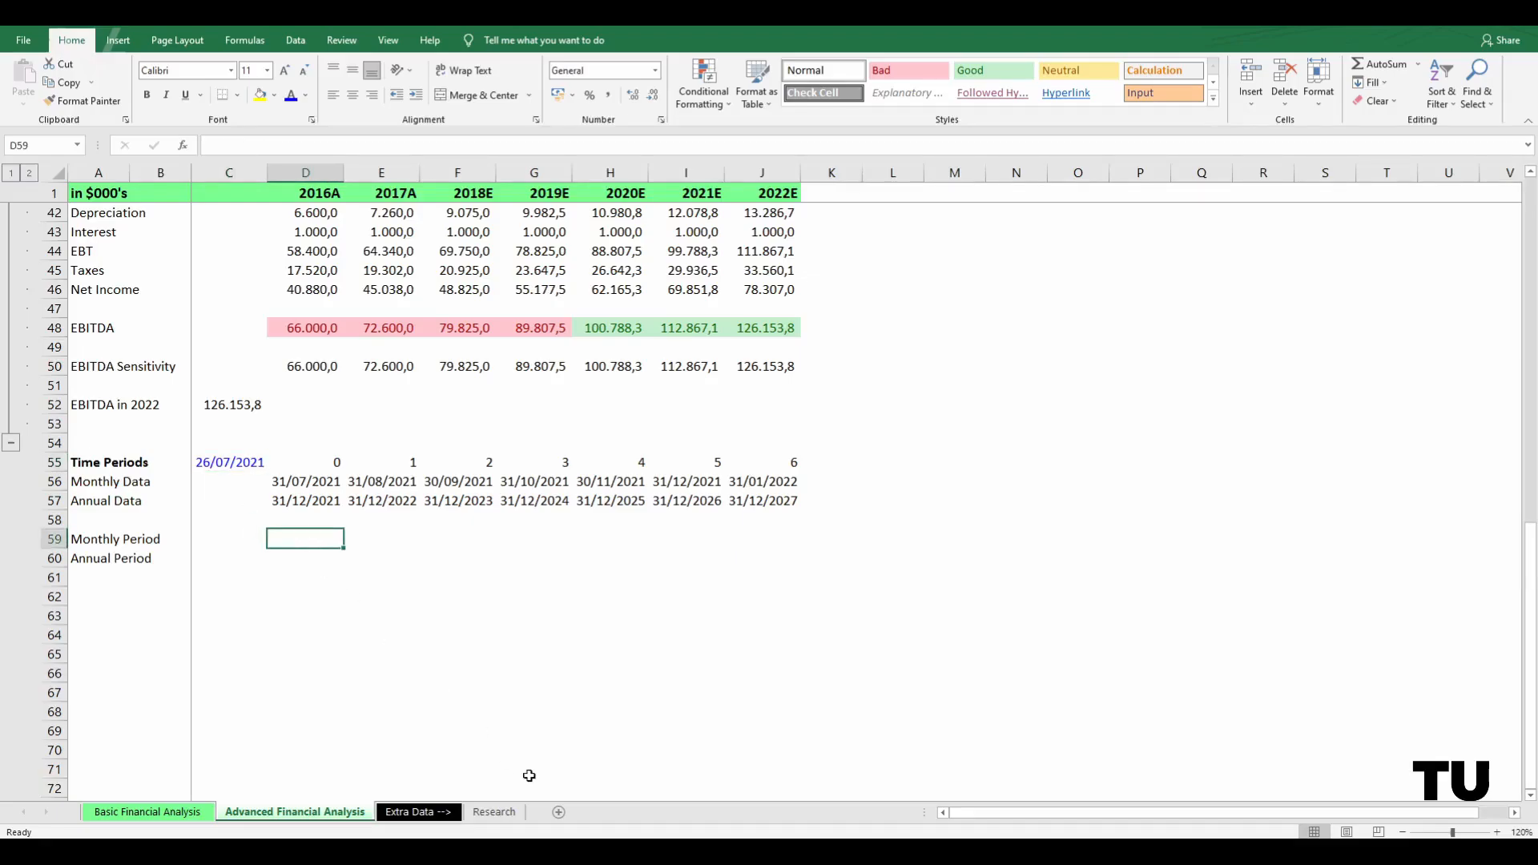
{"action": "key", "text": "Up"}
{"action": "key", "text": "Up"}
{"action": "key", "text": "Left"}
{"action": "key", "text": "Up"}
{"action": "key", "text": "Up"}
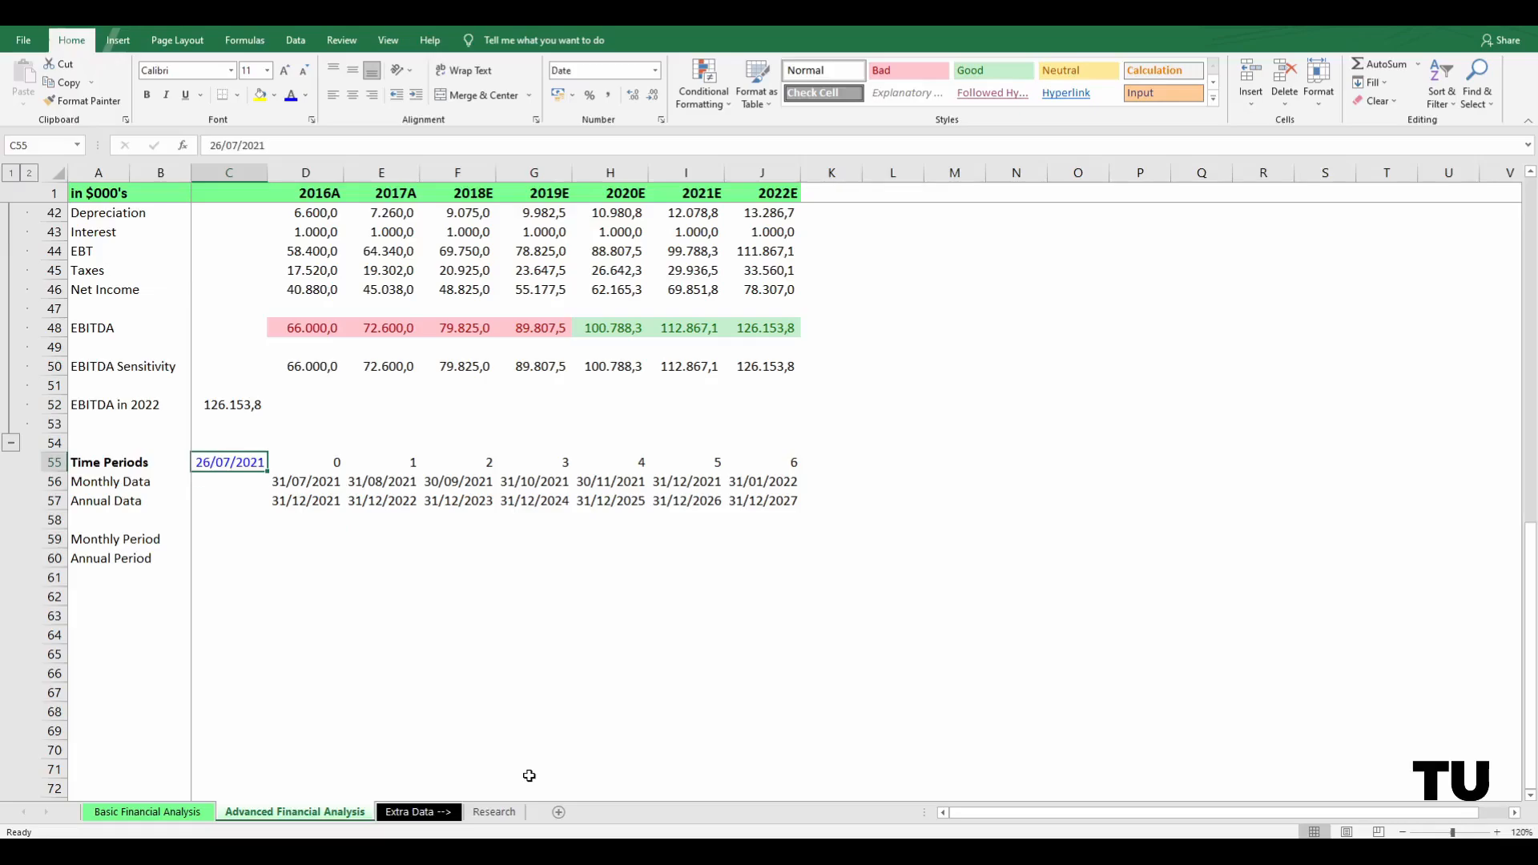
{"action": "key", "text": "Down"}
{"action": "key", "text": "Right"}
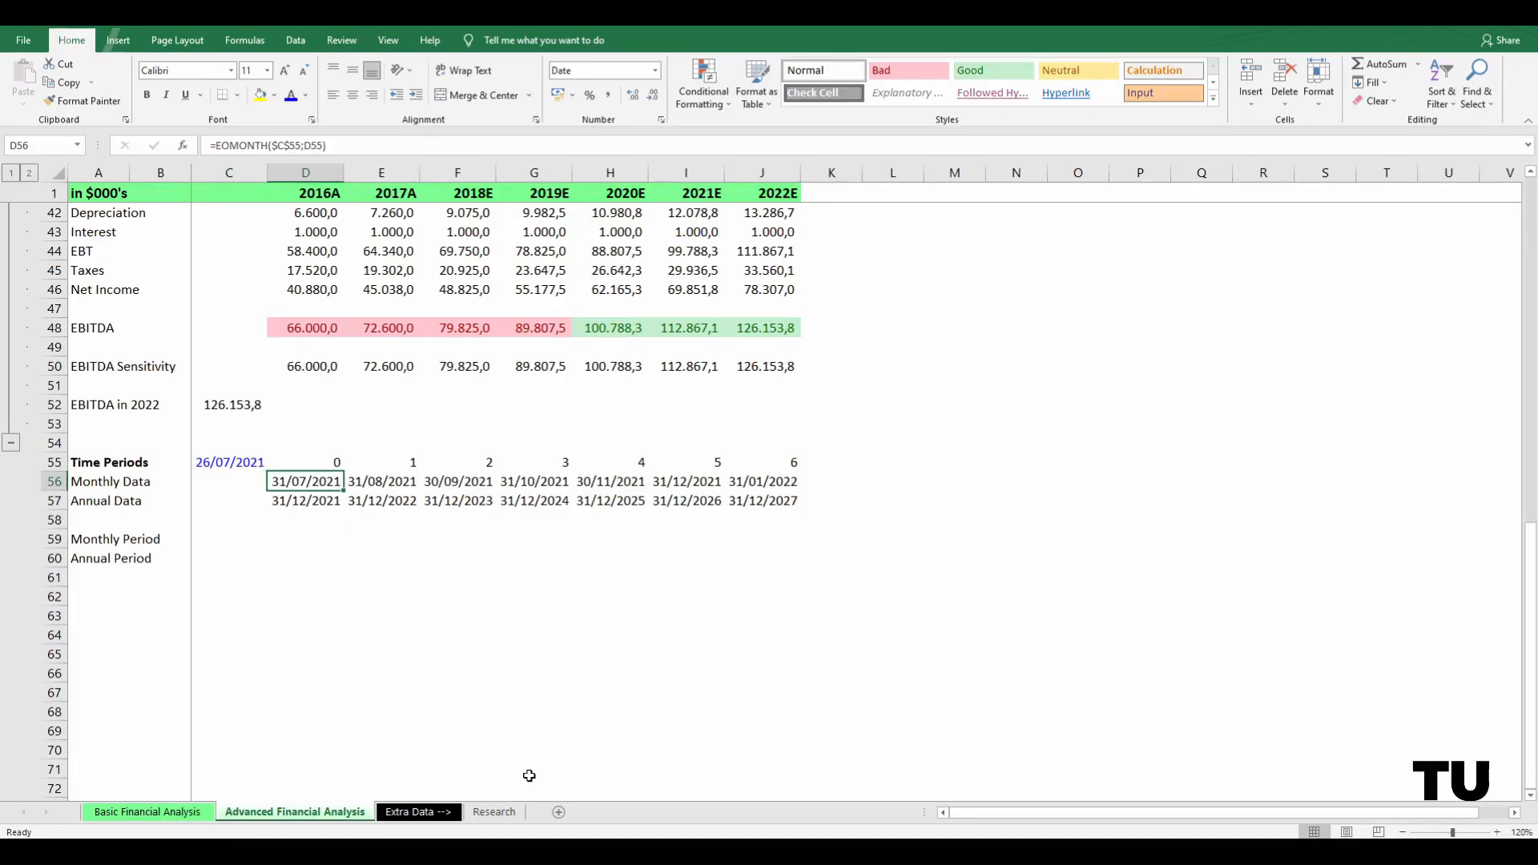
{"action": "key", "text": "Down"}
{"action": "key", "text": "Down"}
{"action": "key", "text": "Down"}
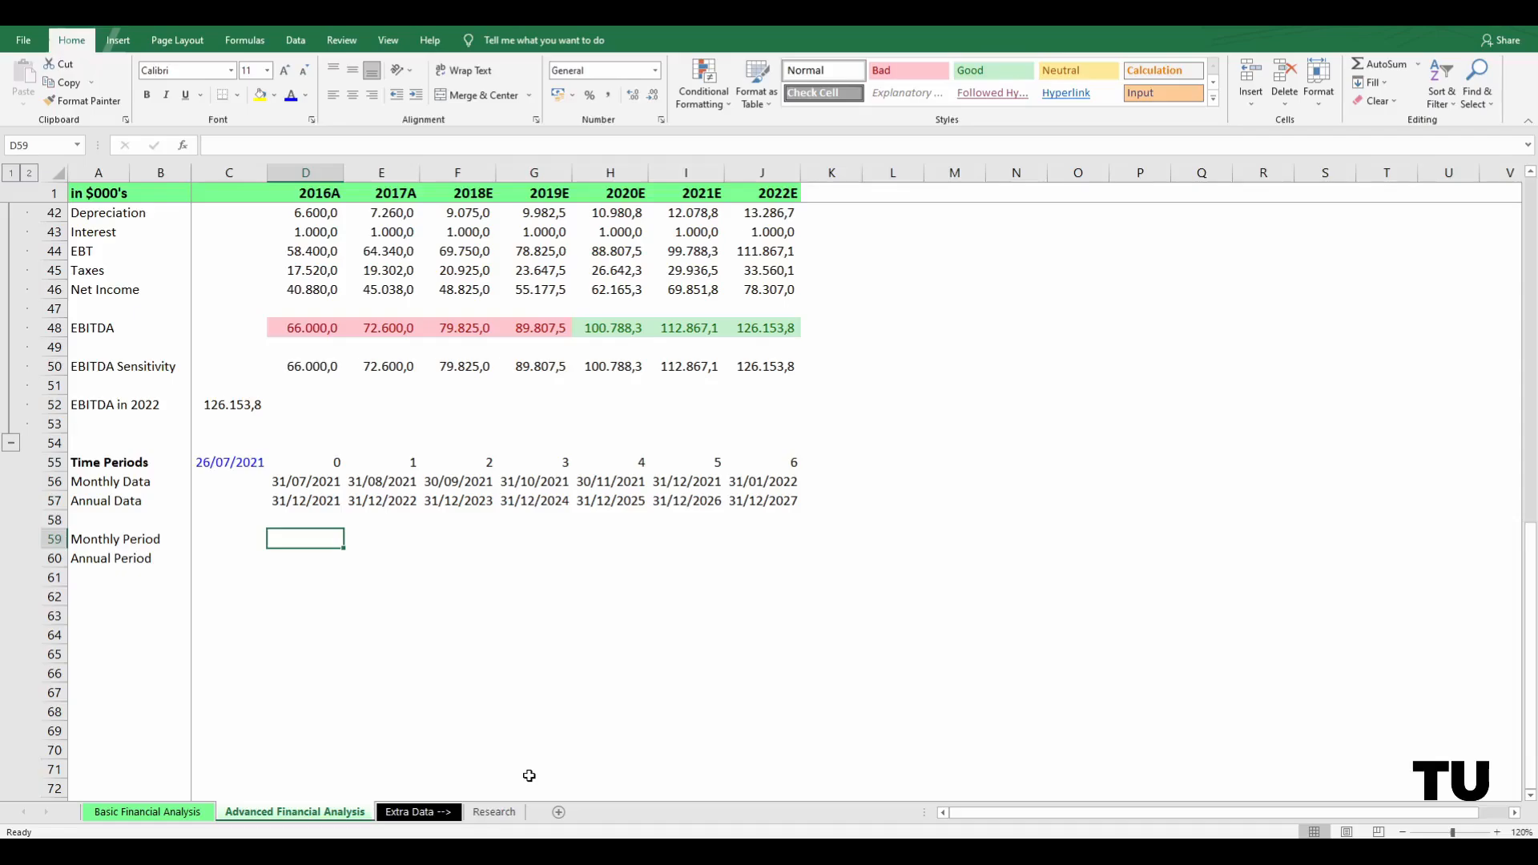
Step: Enter =YEARFRAC($C$55;D56) in D59 to calculate the first monthly period from the fixed start date
{"action": "type", "text": "="}
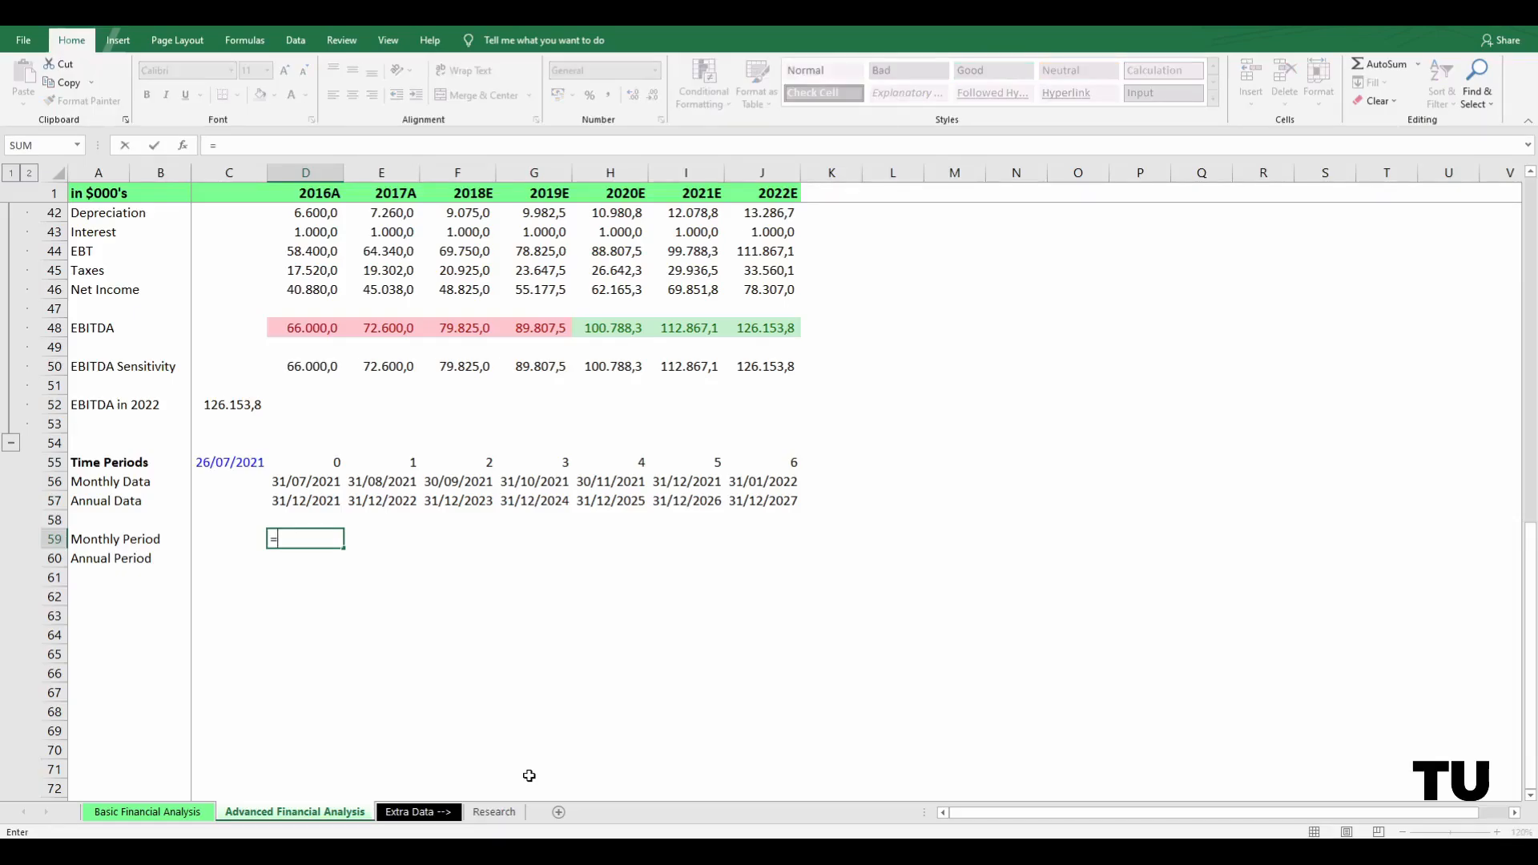
{"action": "type", "text": "yearfra"}
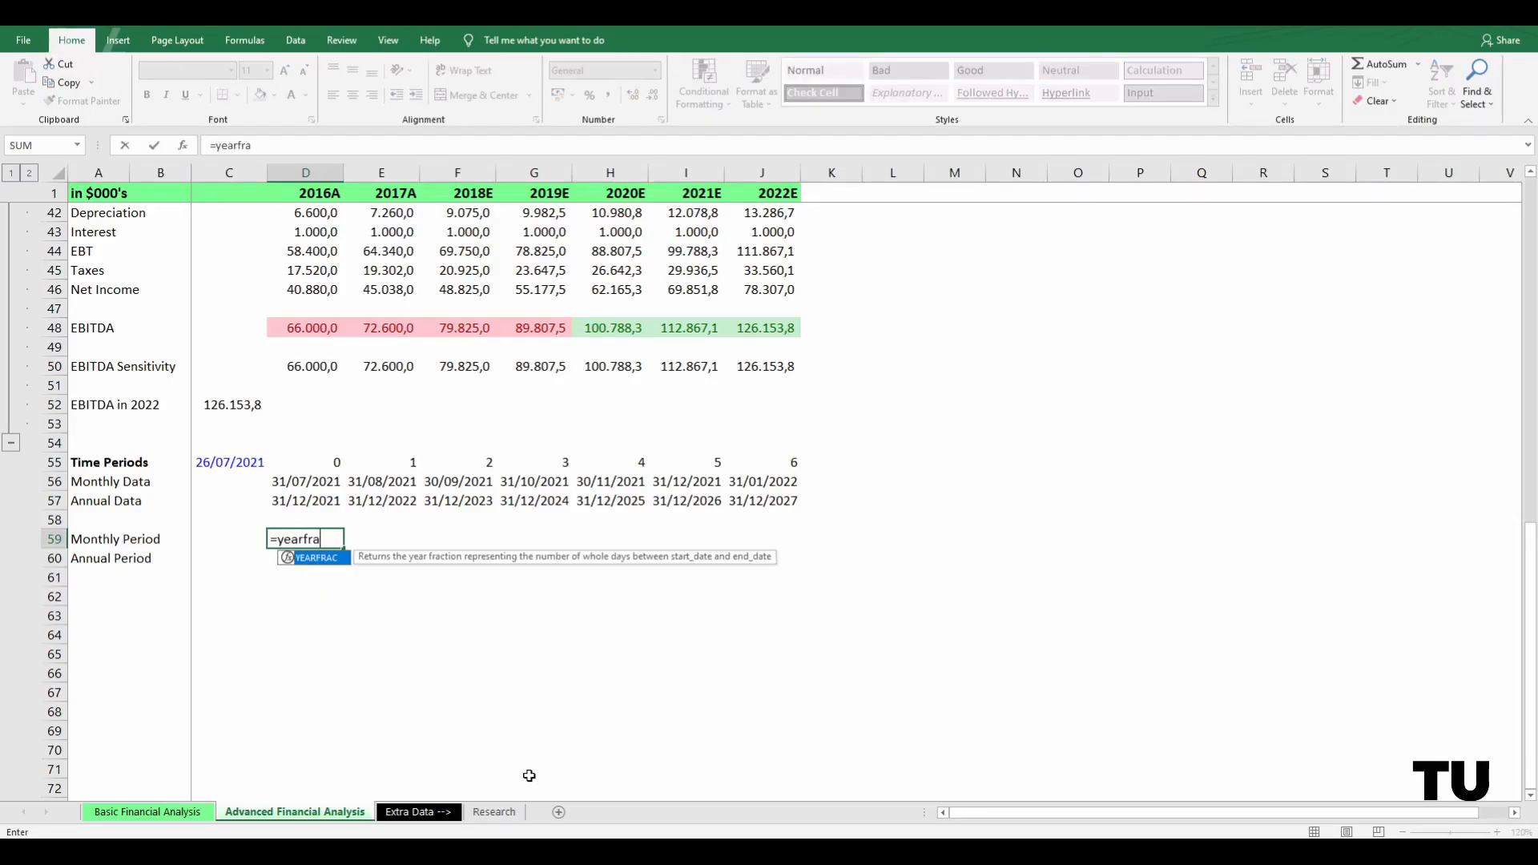
{"action": "type", "text": "c("}
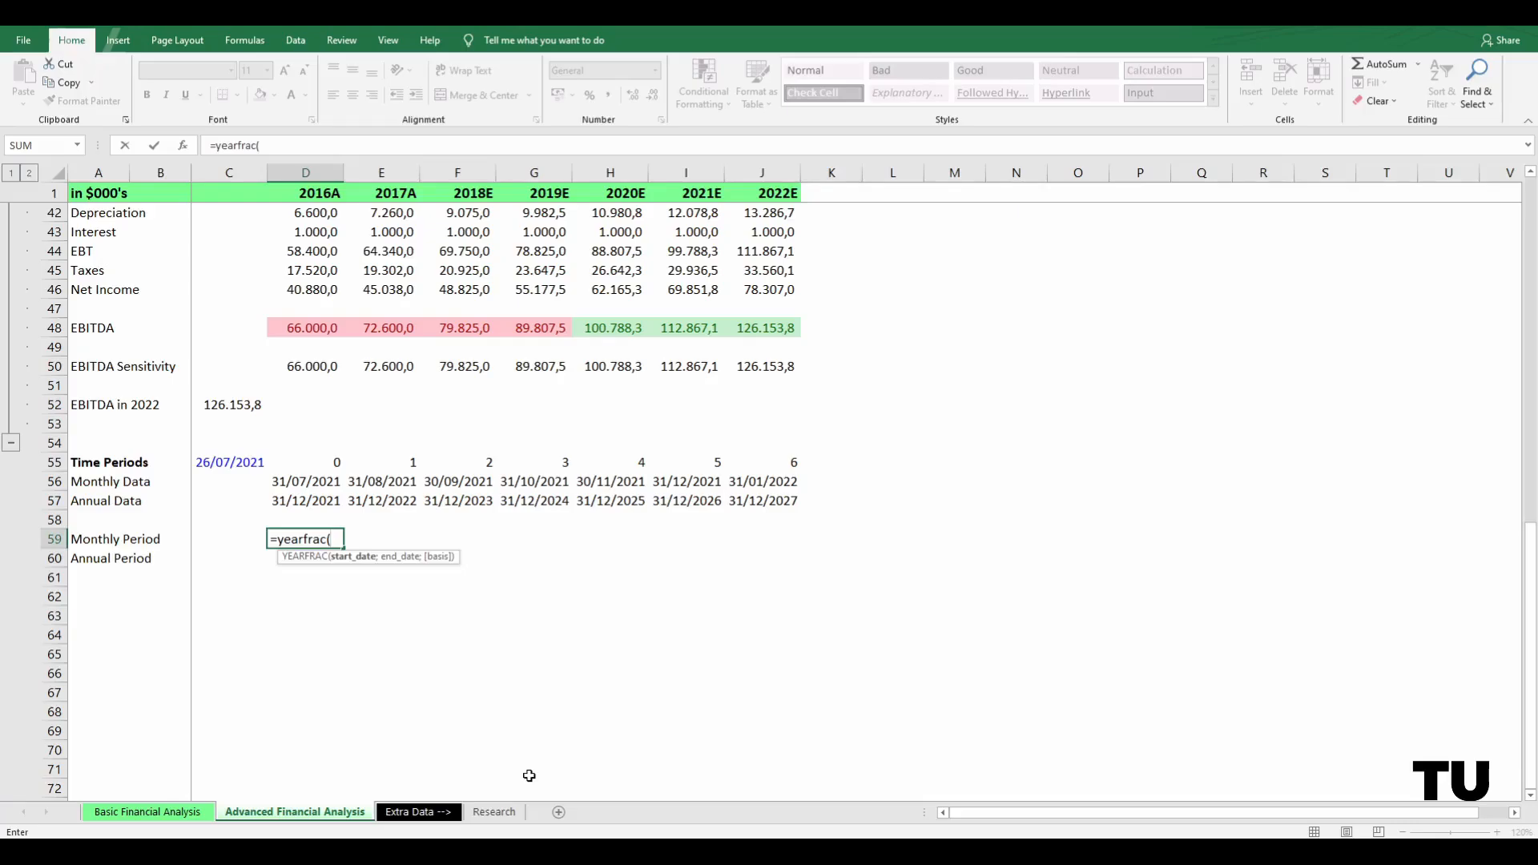
{"action": "key", "text": "Up"}
{"action": "key", "text": "Up"}
{"action": "key", "text": "Up"}
{"action": "key", "text": "Left"}
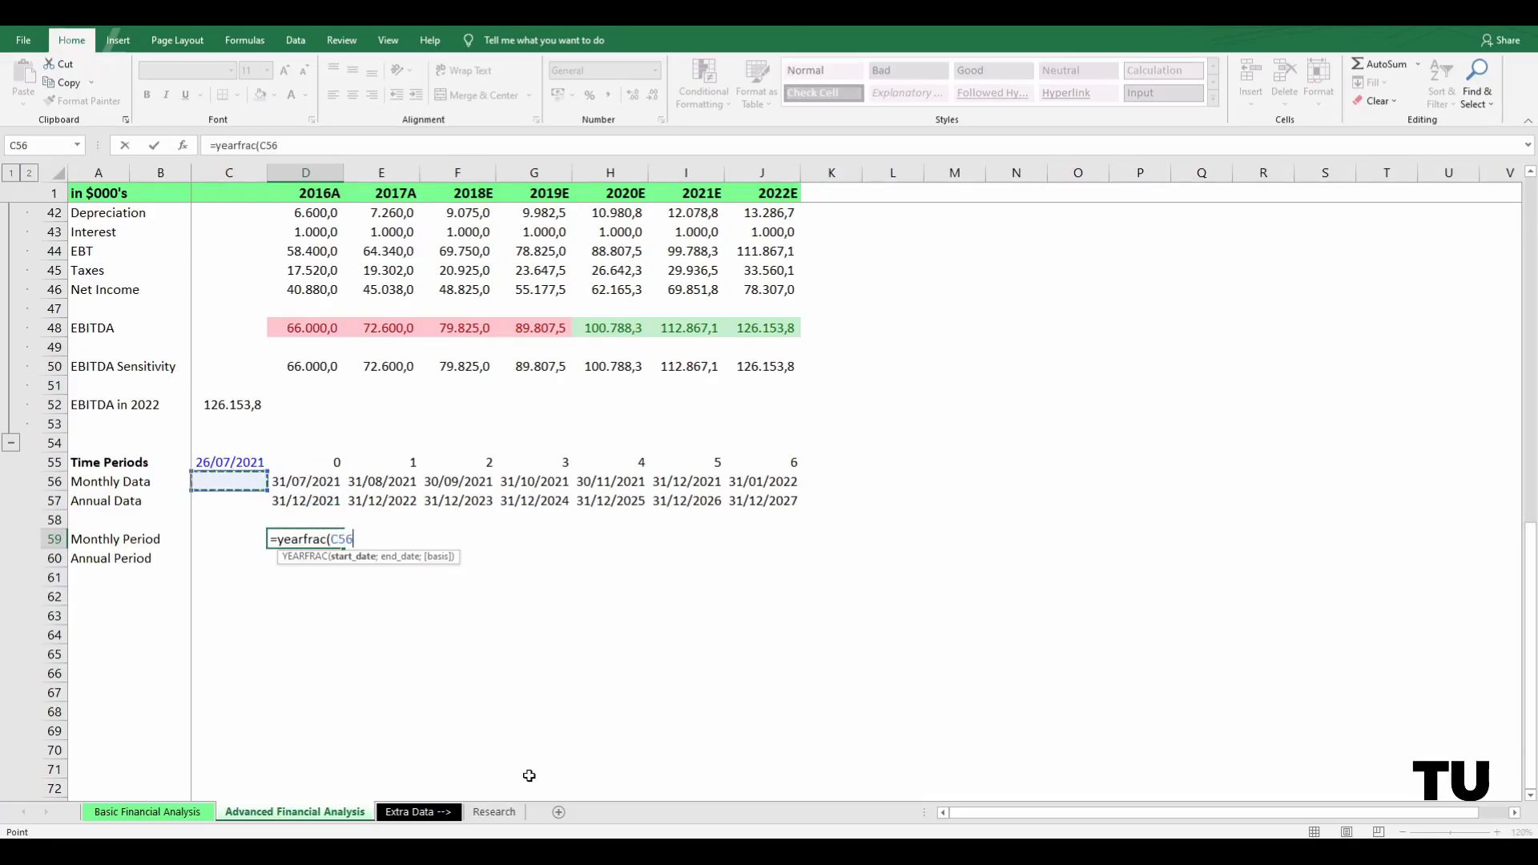
{"action": "key", "text": "Up"}
{"action": "key", "text": "F4"}
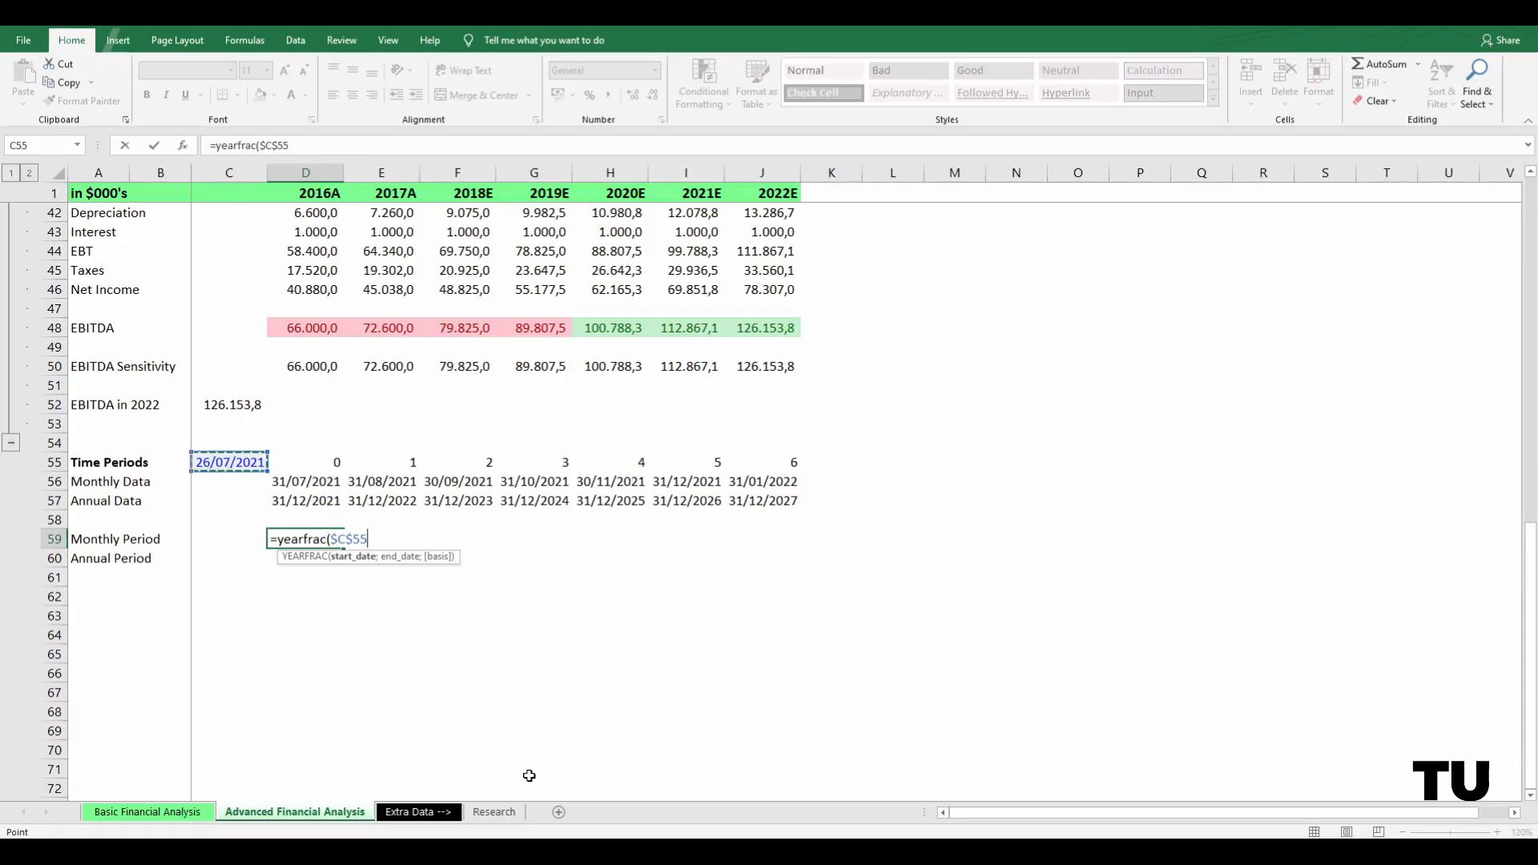
{"action": "type", "text": ";"}
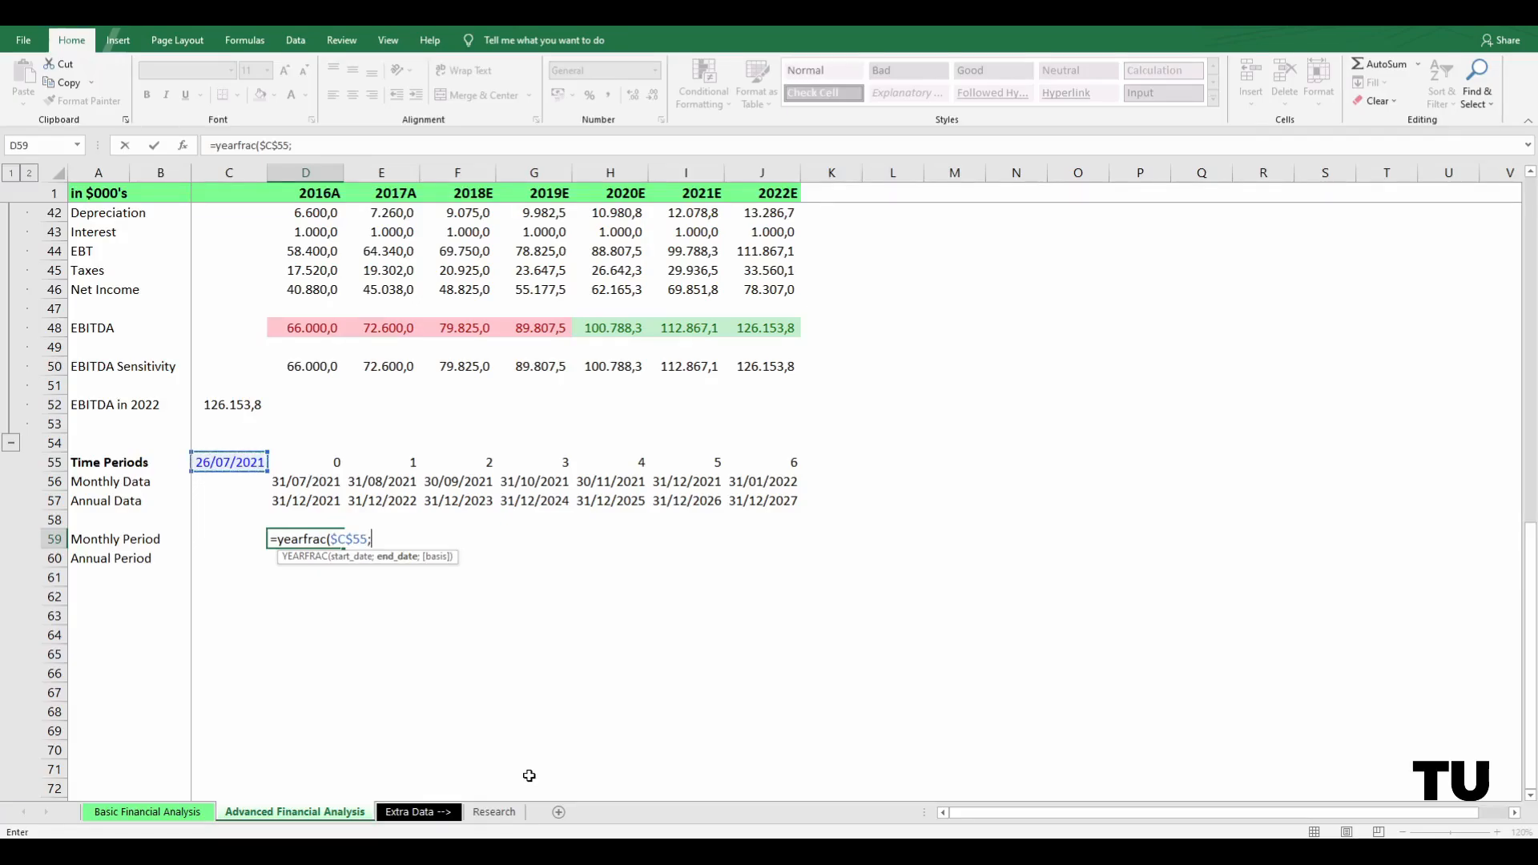
{"action": "key", "text": "Down"}
{"action": "key", "text": "Up"}
{"action": "key", "text": "Up"}
{"action": "key", "text": "Up"}
{"action": "key", "text": "Up"}
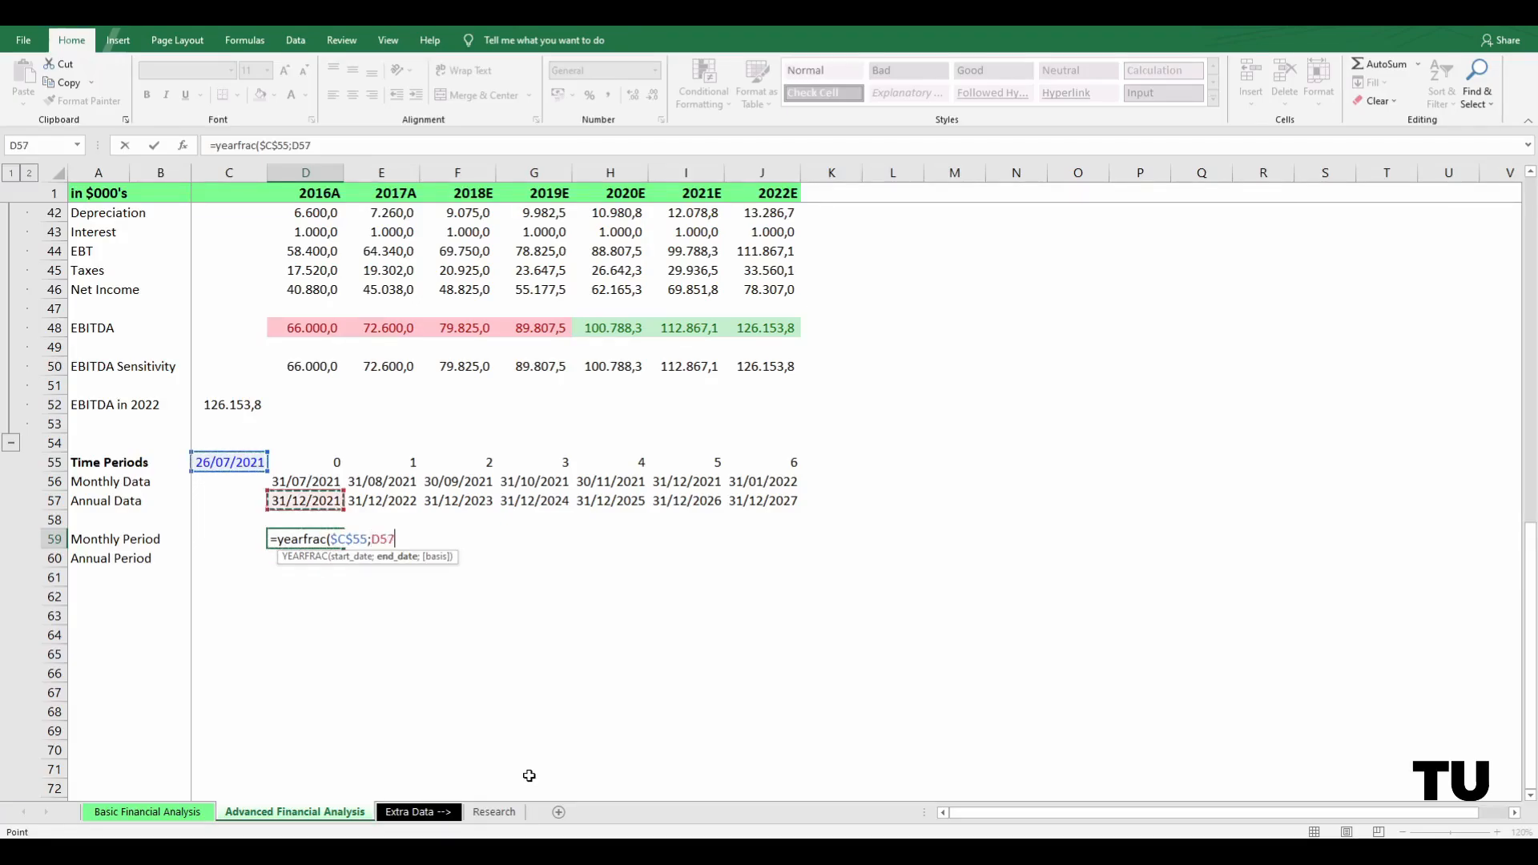
{"action": "type", "text": ")"}
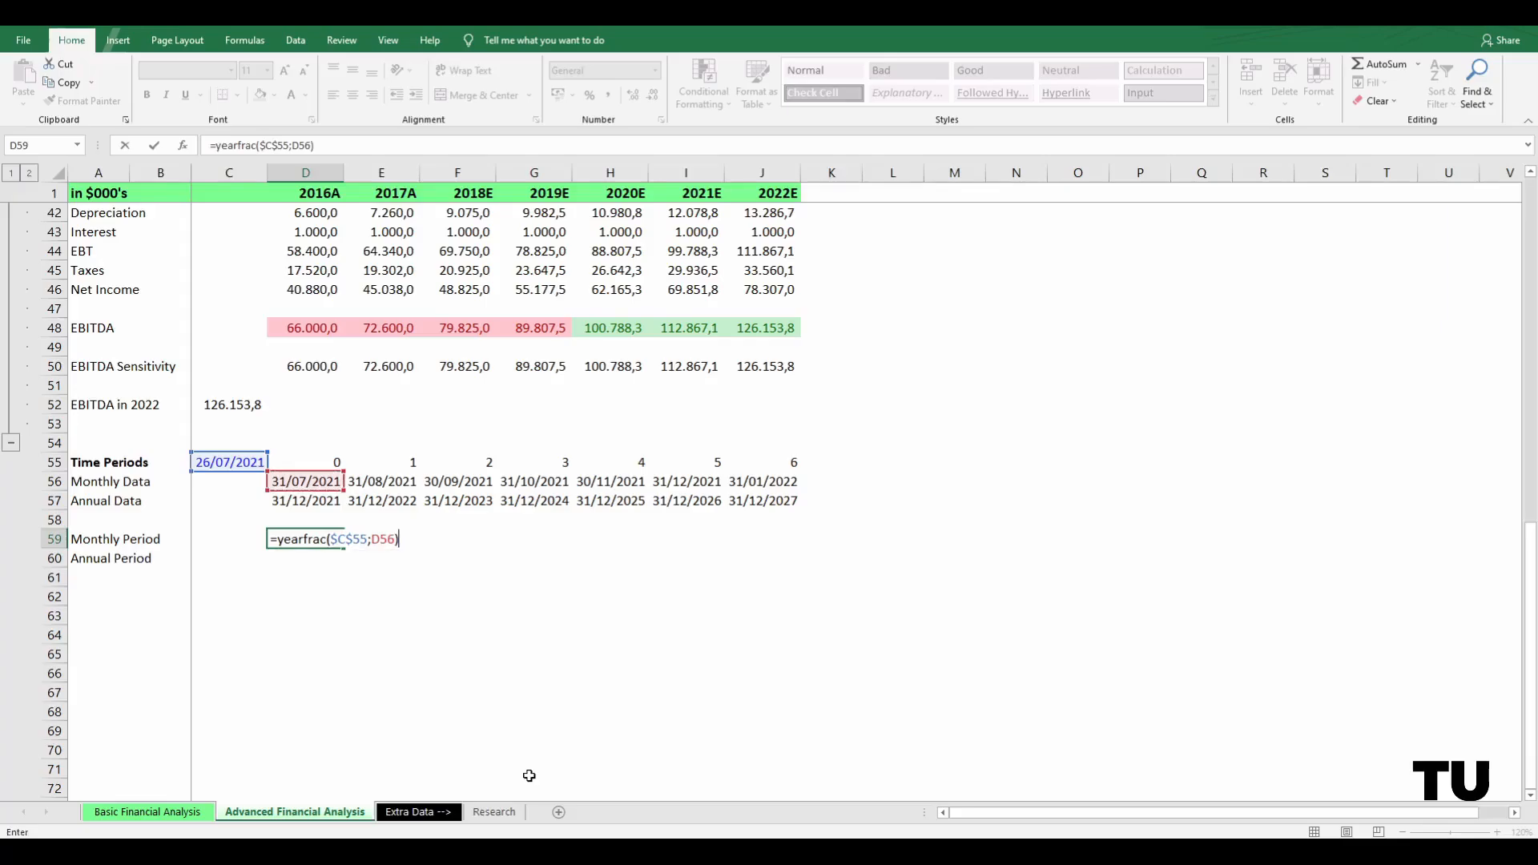
{"action": "key", "text": "ctrl+Return"}
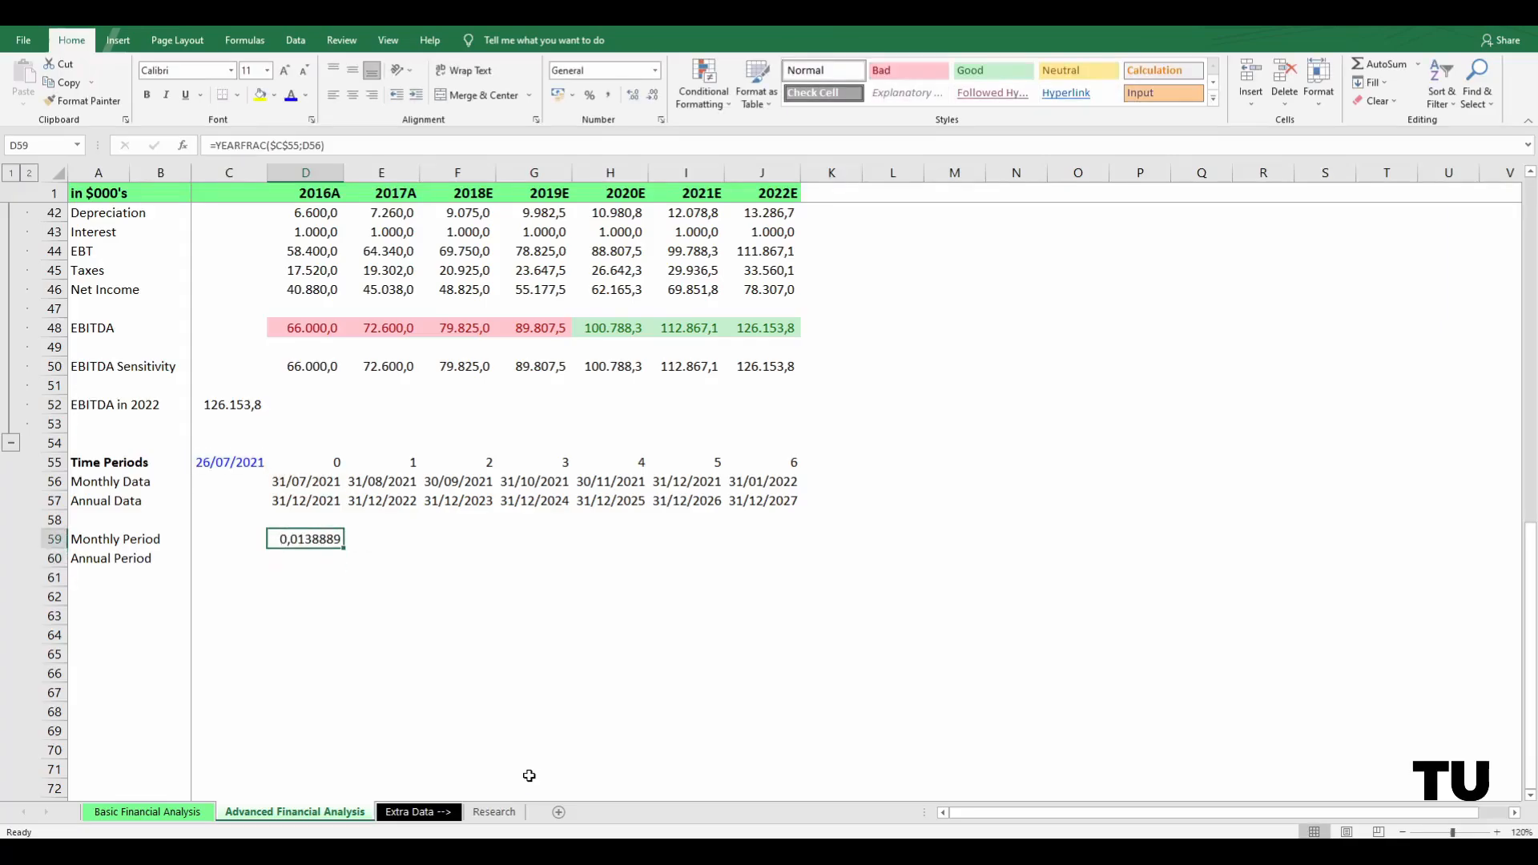
Step: Format D59 as Number with 3 decimal places, the 1000 separator and the third negative-number style
{"action": "key", "text": "ctrl+1"}
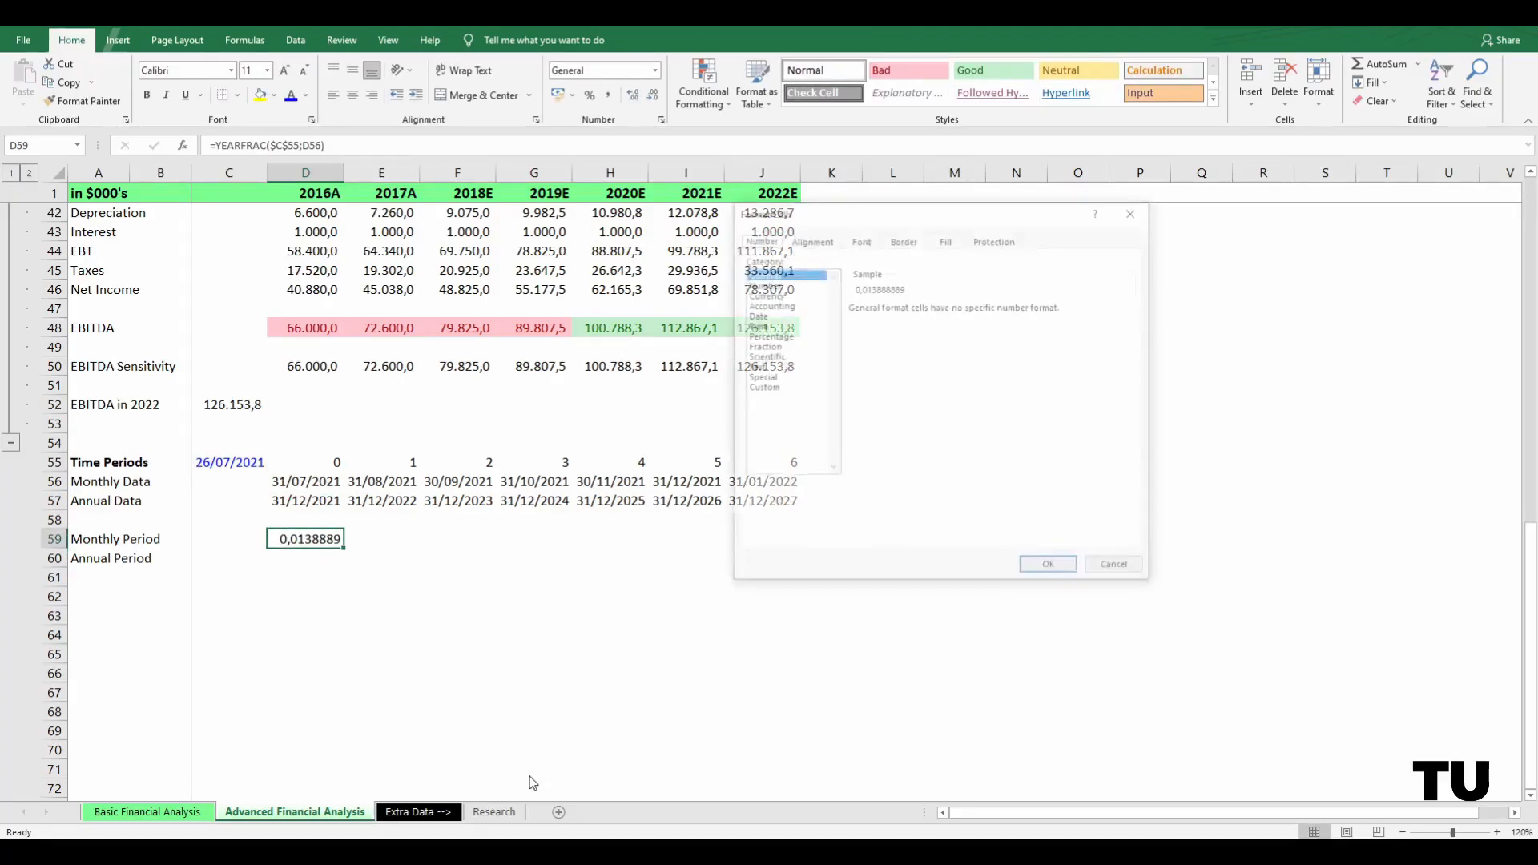
{"action": "left_click", "coordinate": [771, 284]}
{"action": "left_click", "coordinate": [879, 329]}
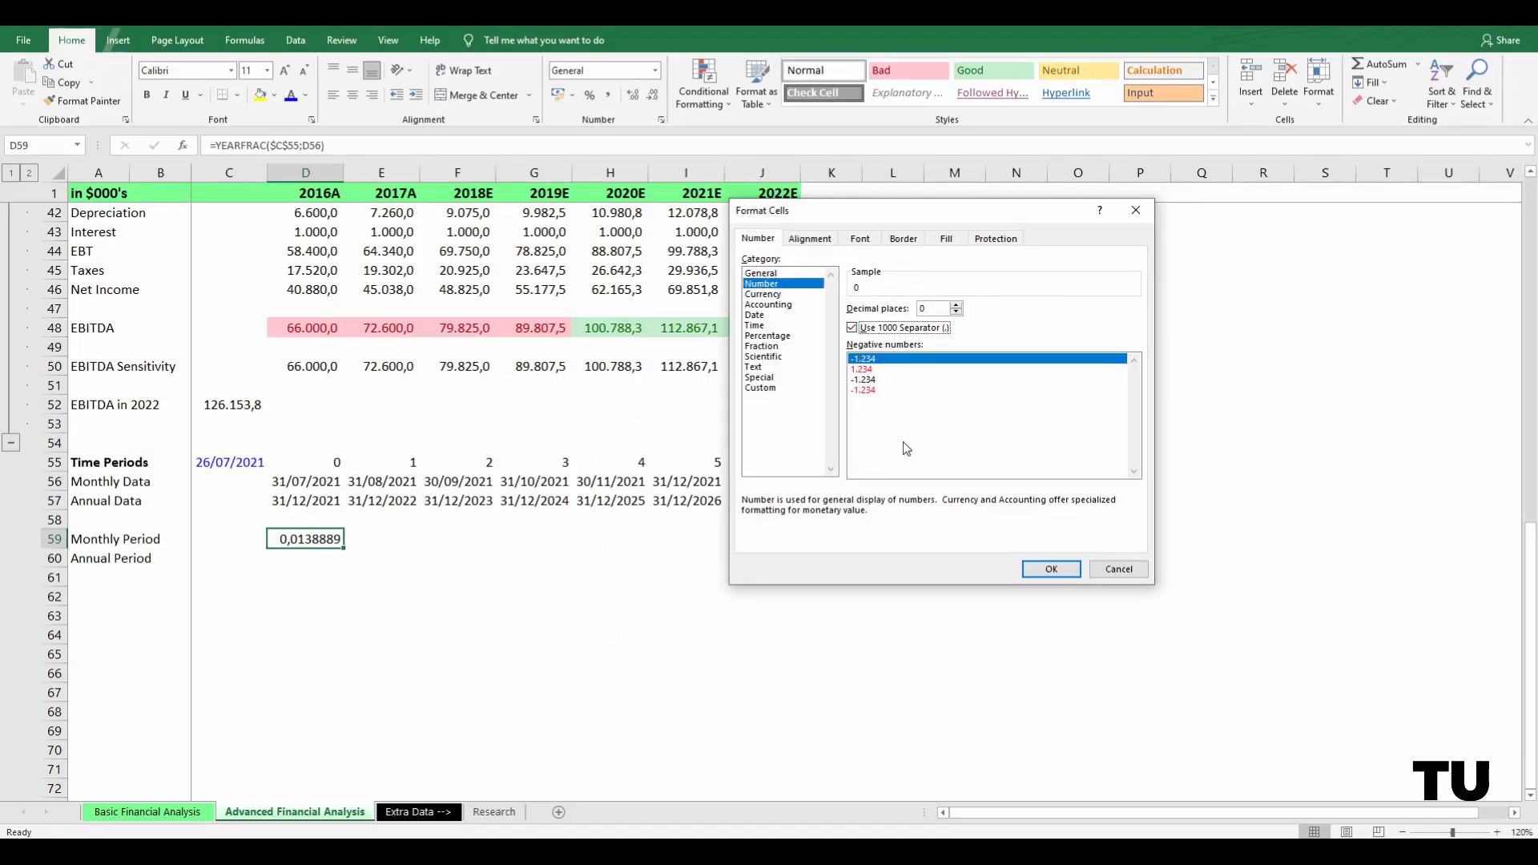
{"action": "left_click", "coordinate": [872, 380]}
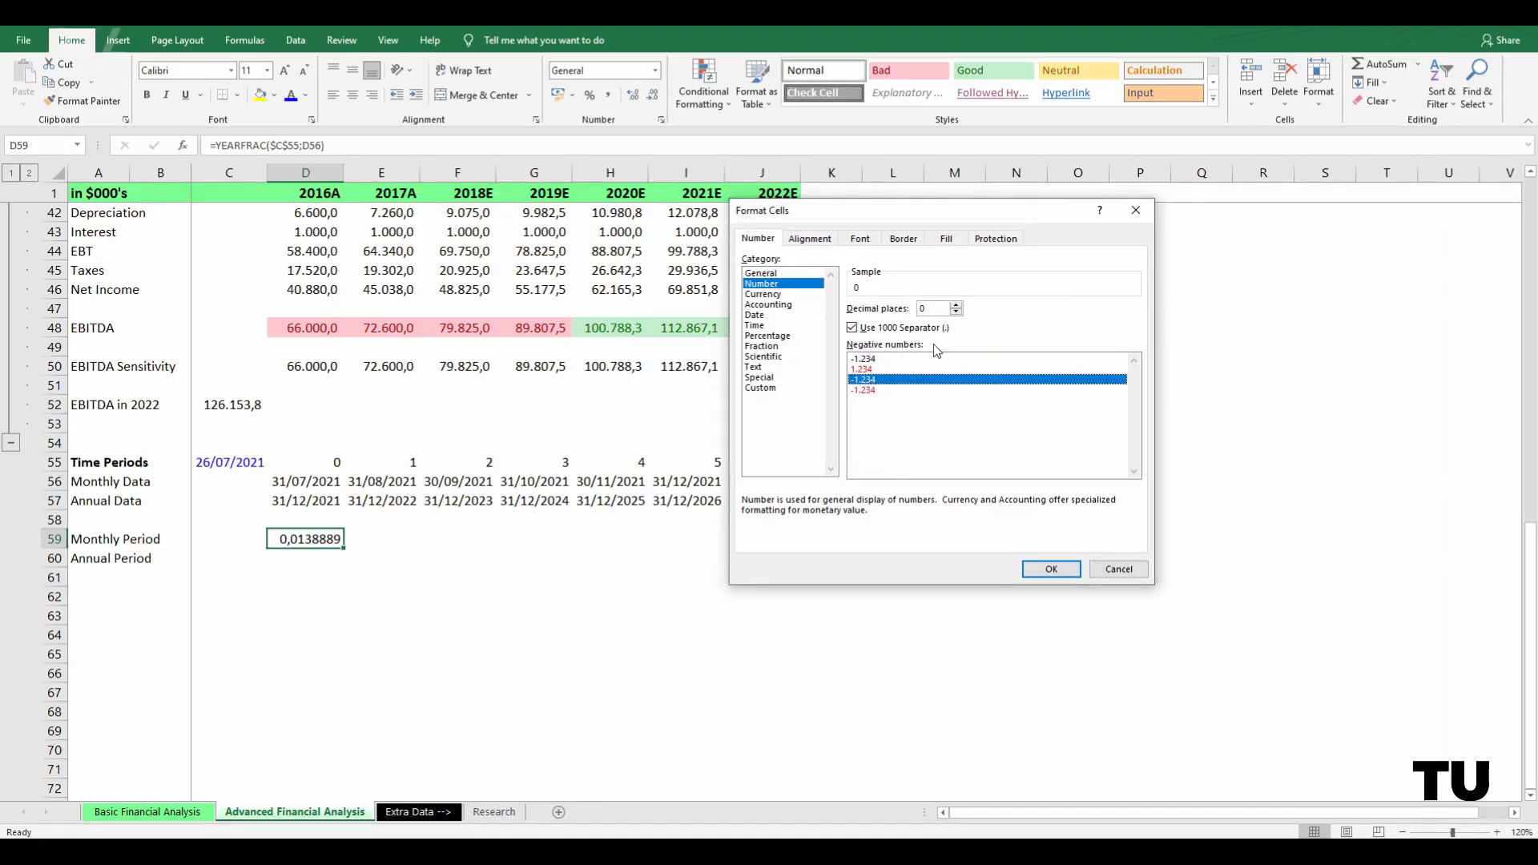
{"action": "left_click", "coordinate": [956, 305]}
{"action": "left_click", "coordinate": [955, 306]}
{"action": "left_click", "coordinate": [956, 306]}
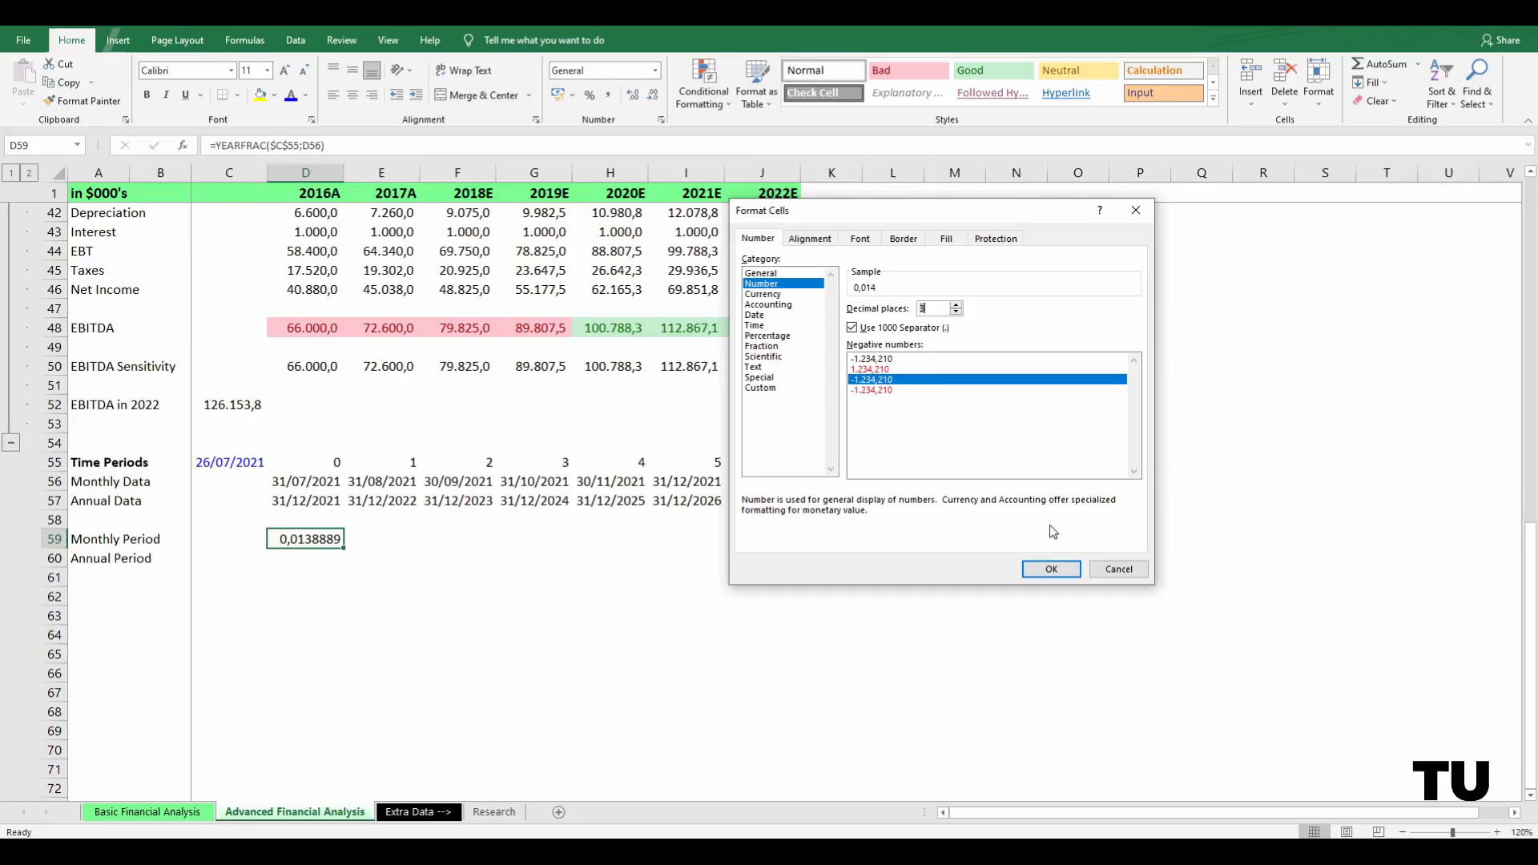
{"action": "left_click", "coordinate": [1050, 570]}
{"action": "key", "text": "Return"}
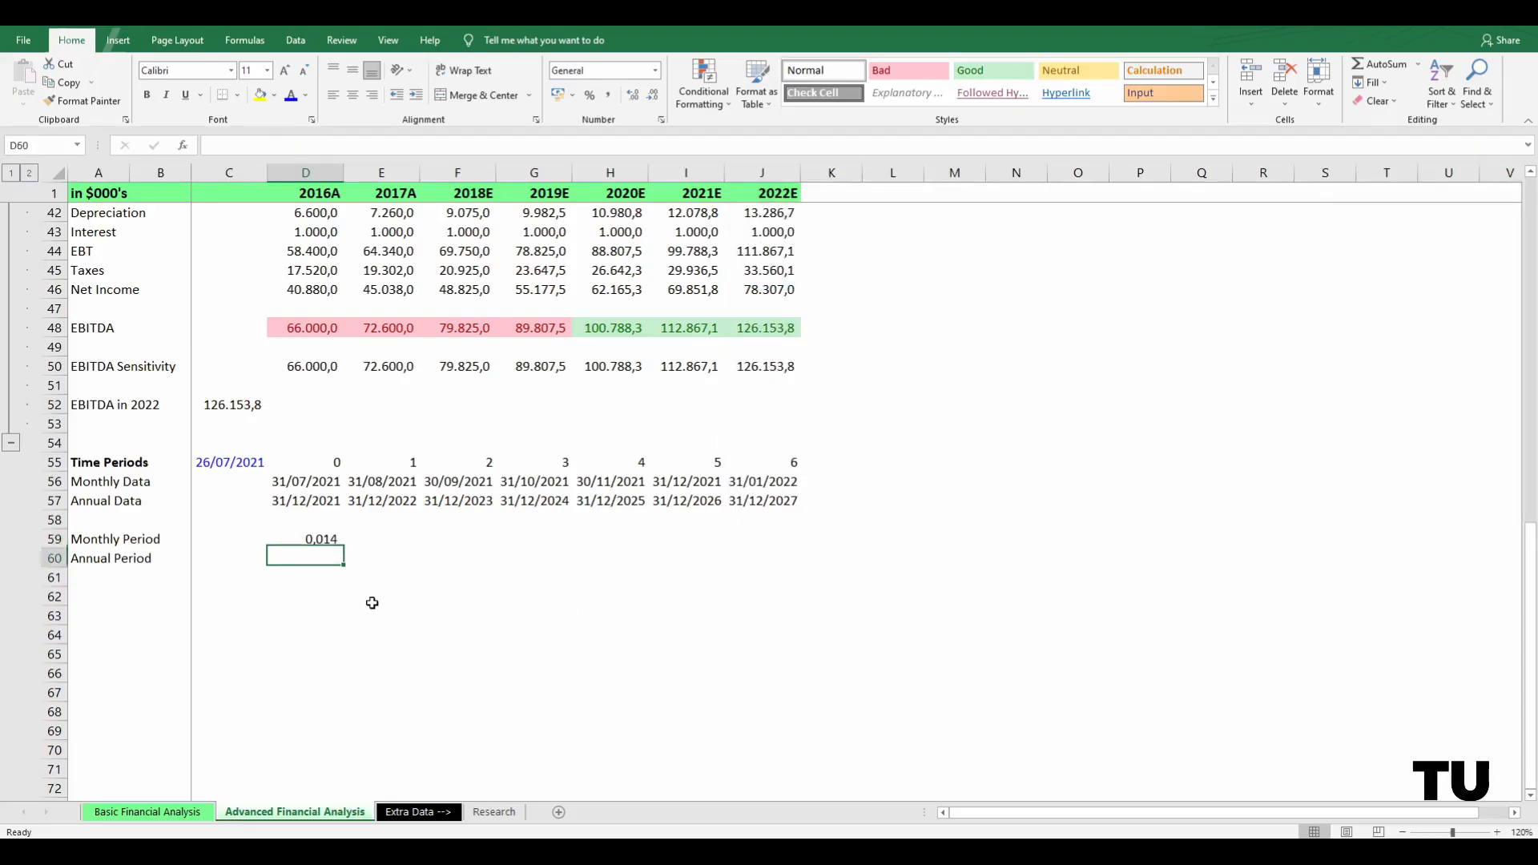
Step: Fill the Monthly Period formula from D59 across to J59
{"action": "key", "text": "Up"}
{"action": "key", "text": "shift+Right"}
{"action": "key", "text": "shift+Right"}
{"action": "key", "text": "shift+Right"}
{"action": "key", "text": "shift+Right"}
{"action": "key", "text": "shift+Right"}
{"action": "key", "text": "shift+Right"}
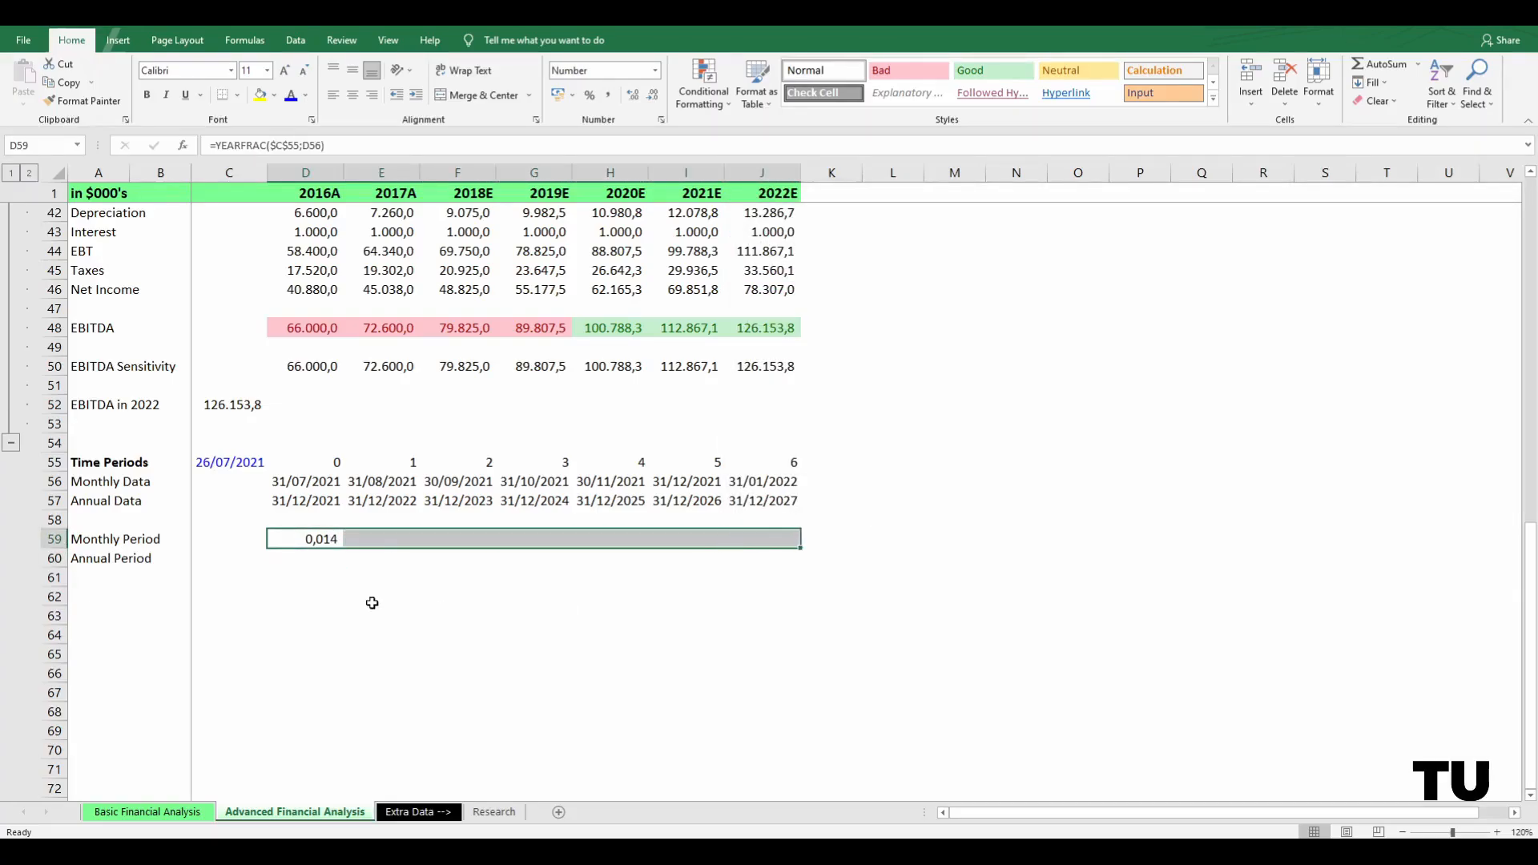
{"action": "key", "text": "ctrl+r"}
Step: Copy the Monthly Period formulas down into the Annual Period row, D60 through J60
{"action": "key", "text": "shift+Down"}
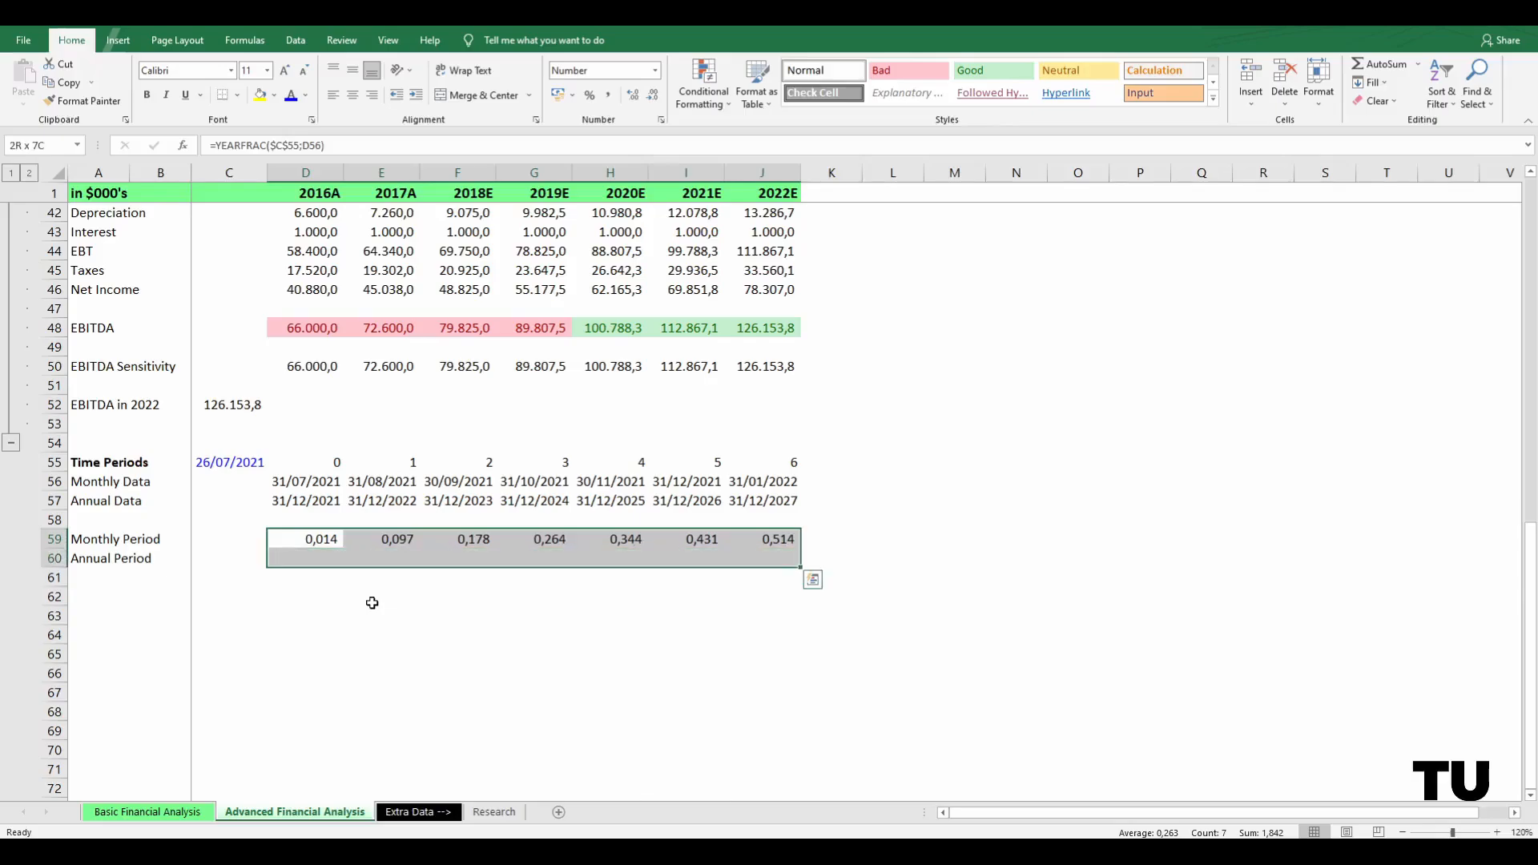
{"action": "key", "text": "ctrl+d"}
{"action": "key", "text": "shift+Left"}
{"action": "key", "text": "shift+Left"}
{"action": "key", "text": "shift+Left"}
{"action": "key", "text": "shift+Left"}
{"action": "key", "text": "shift+Left"}
{"action": "key", "text": "shift+Left"}
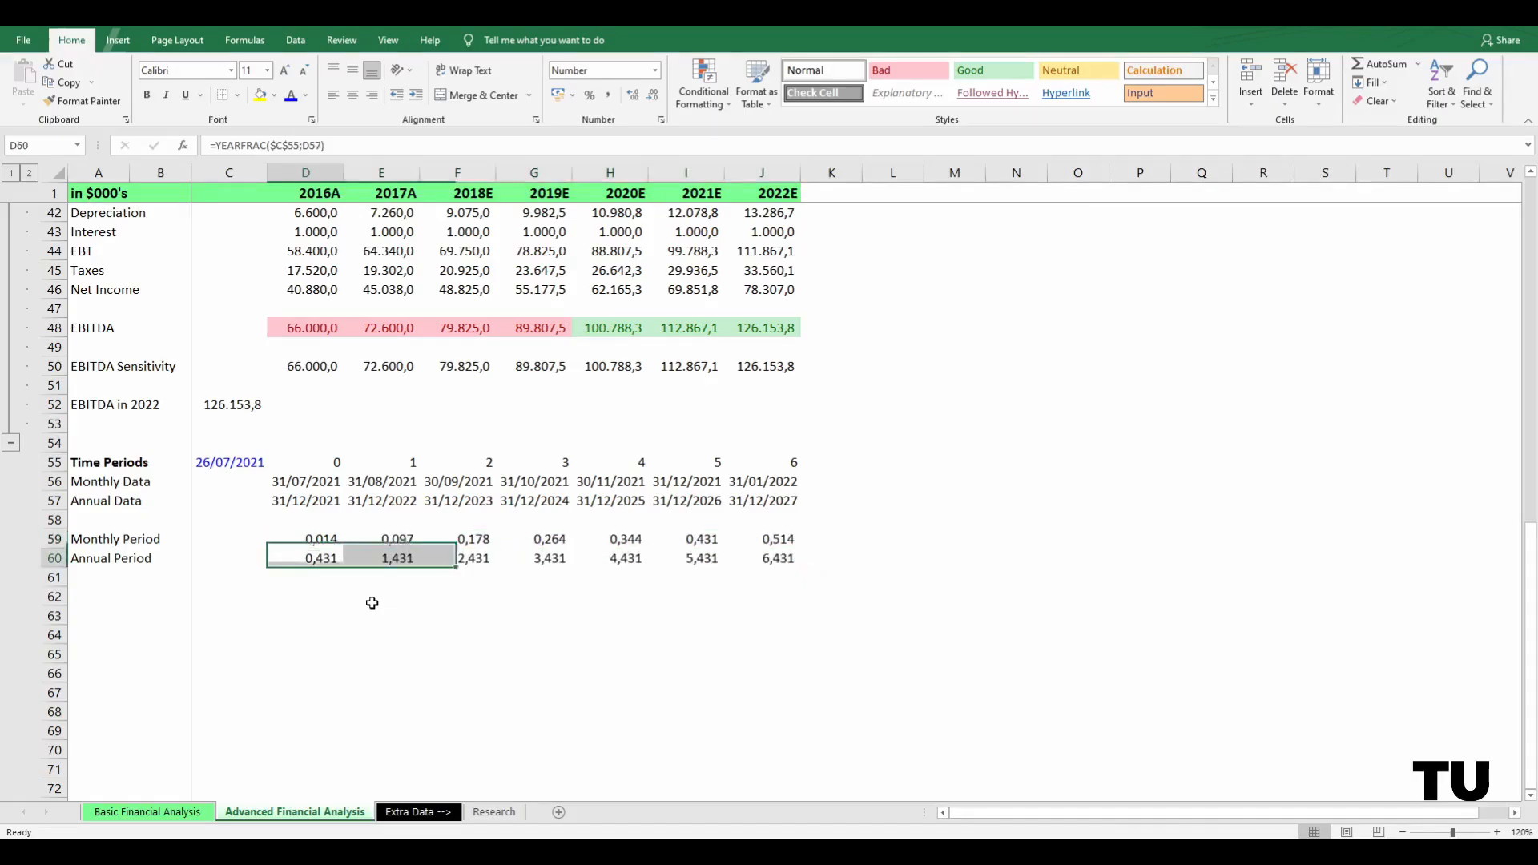
{"action": "key", "text": "shift+Up"}
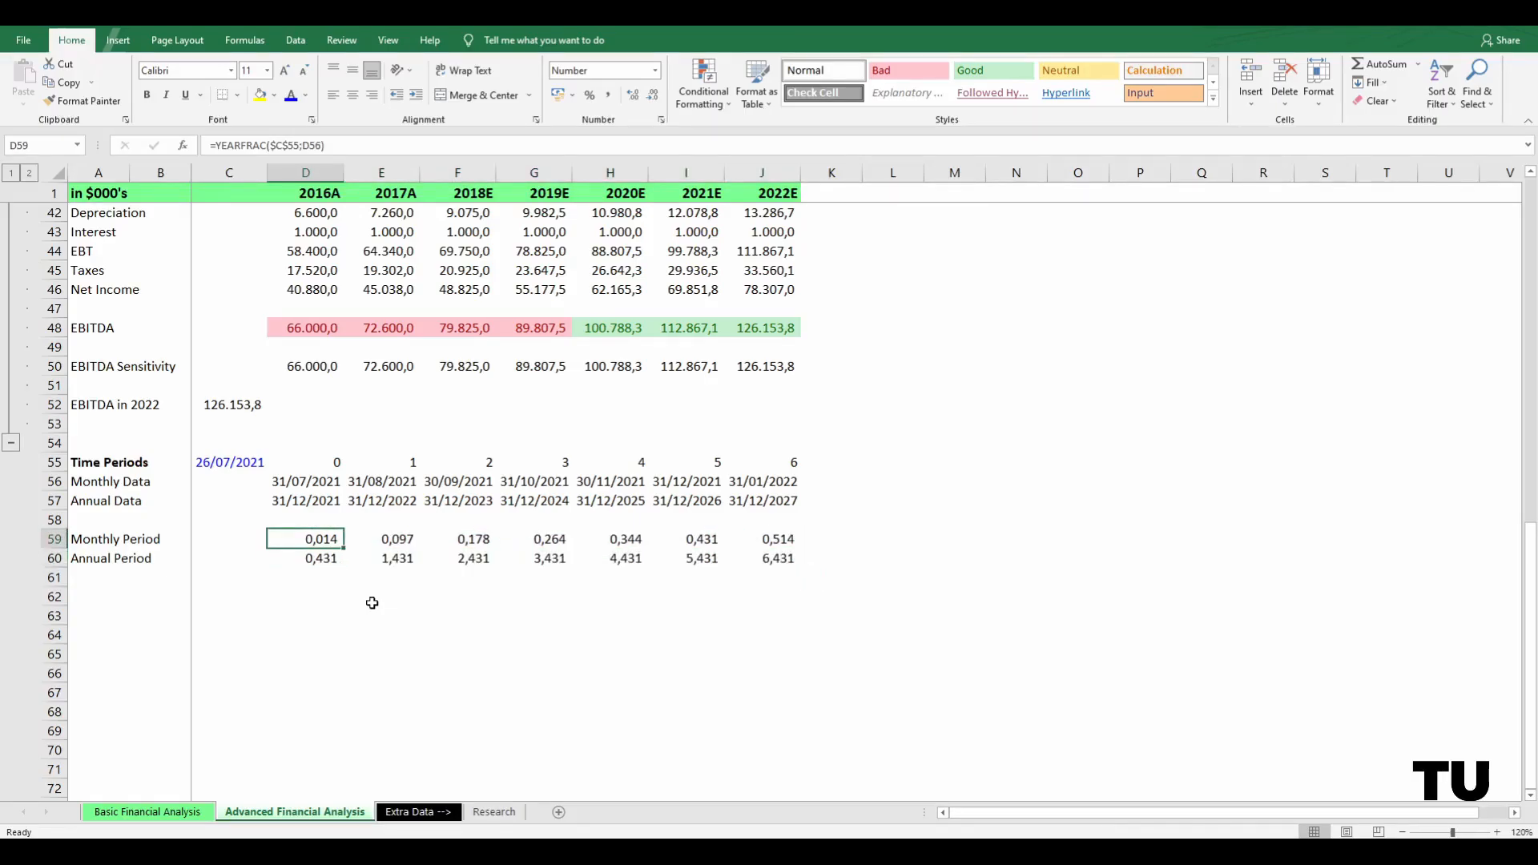
Step: Check the first Monthly Period fraction in D59 against the start date in C55 and the month-end date in D56
{"action": "key", "text": "Up"}
{"action": "key", "text": "Up"}
{"action": "key", "text": "Up"}
{"action": "key", "text": "Left"}
{"action": "key", "text": "Up"}
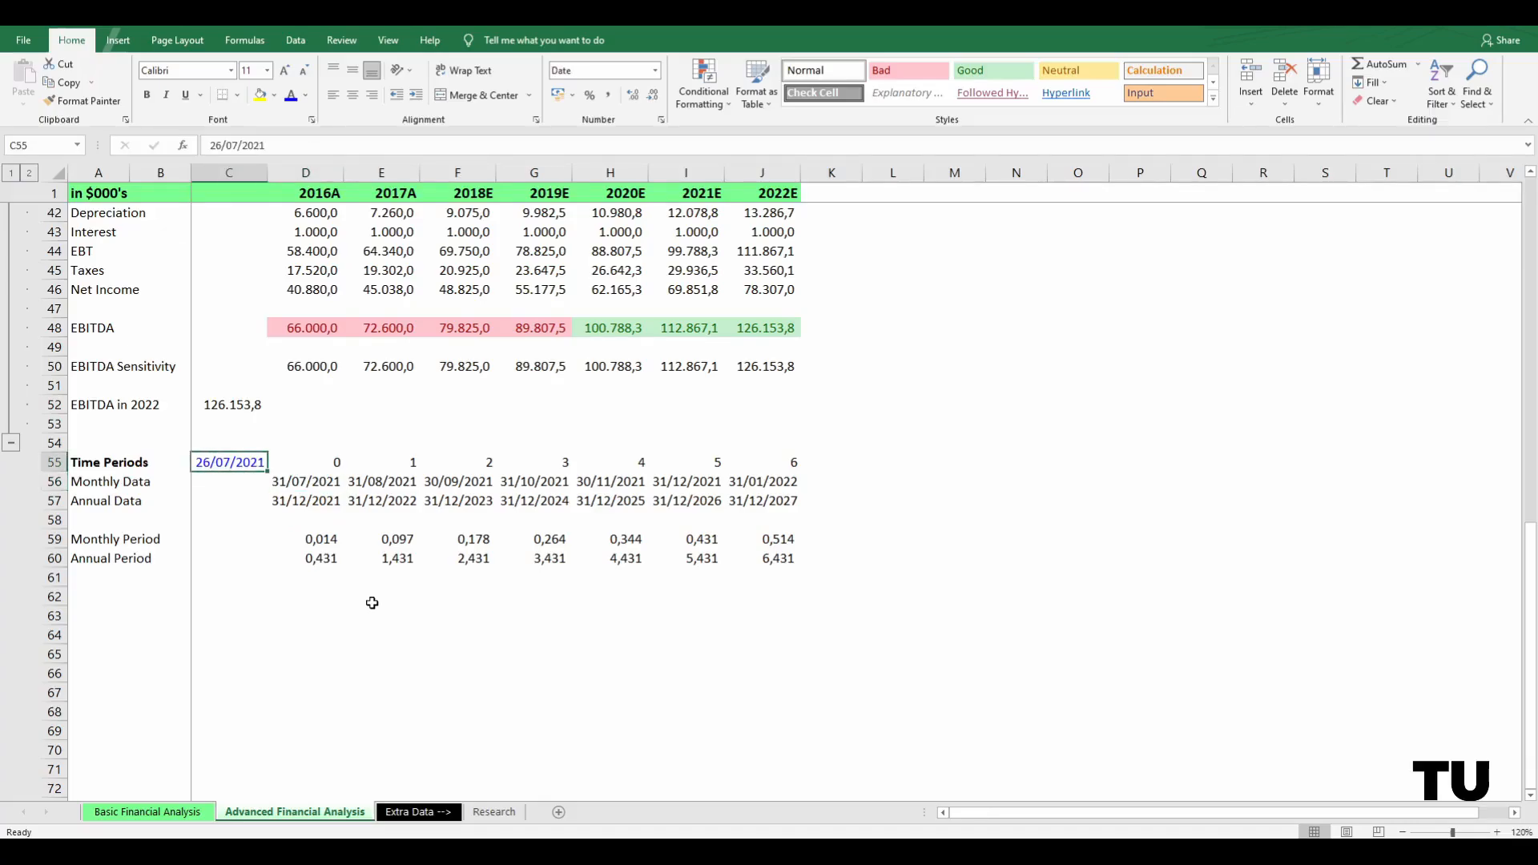
{"action": "key", "text": "Down"}
{"action": "key", "text": "Down"}
{"action": "key", "text": "Down"}
{"action": "key", "text": "Down"}
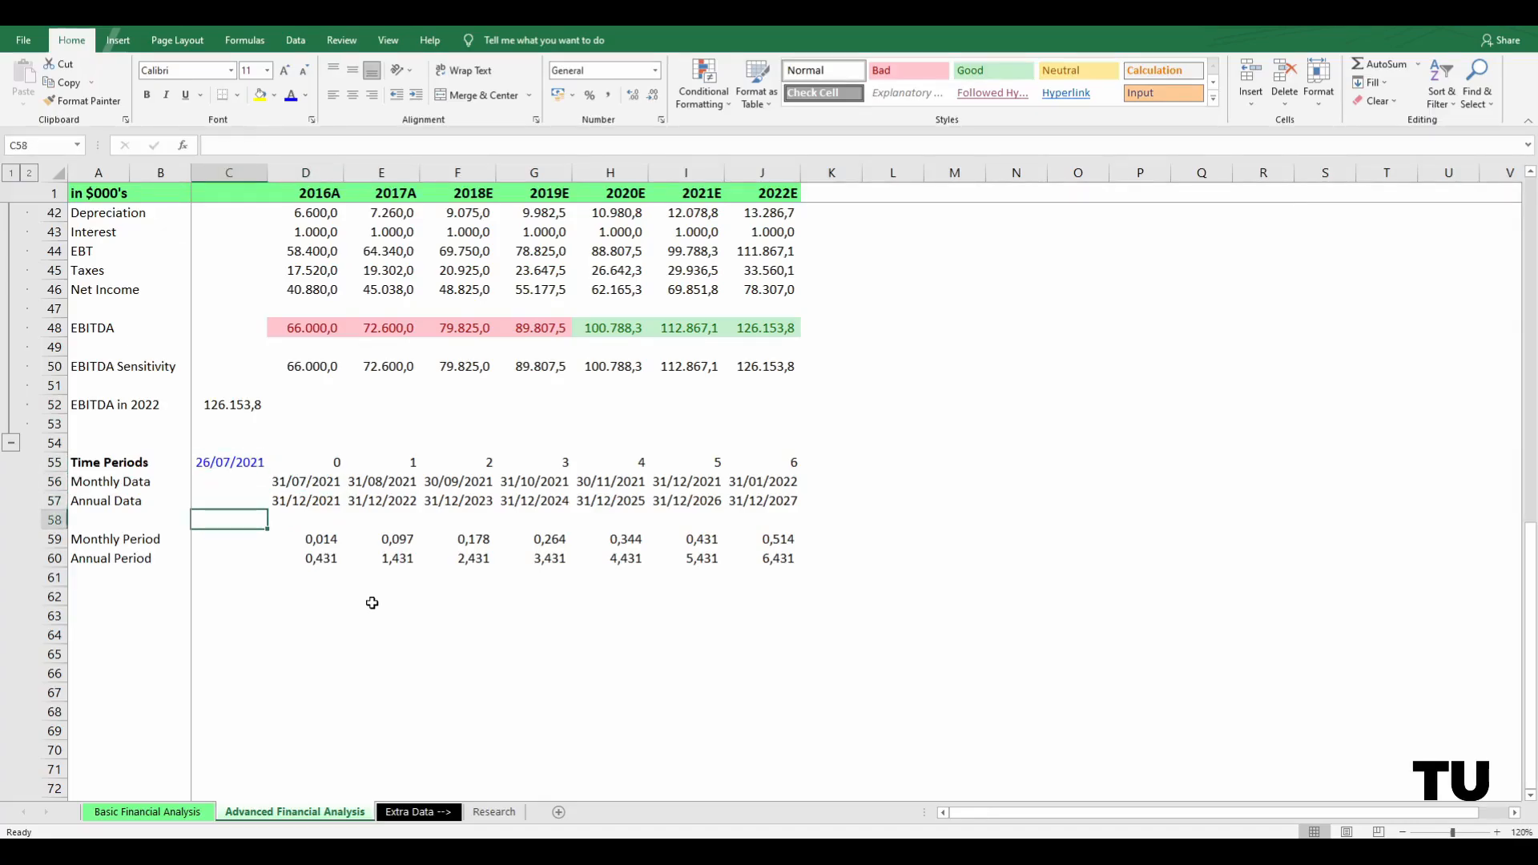
{"action": "key", "text": "Right"}
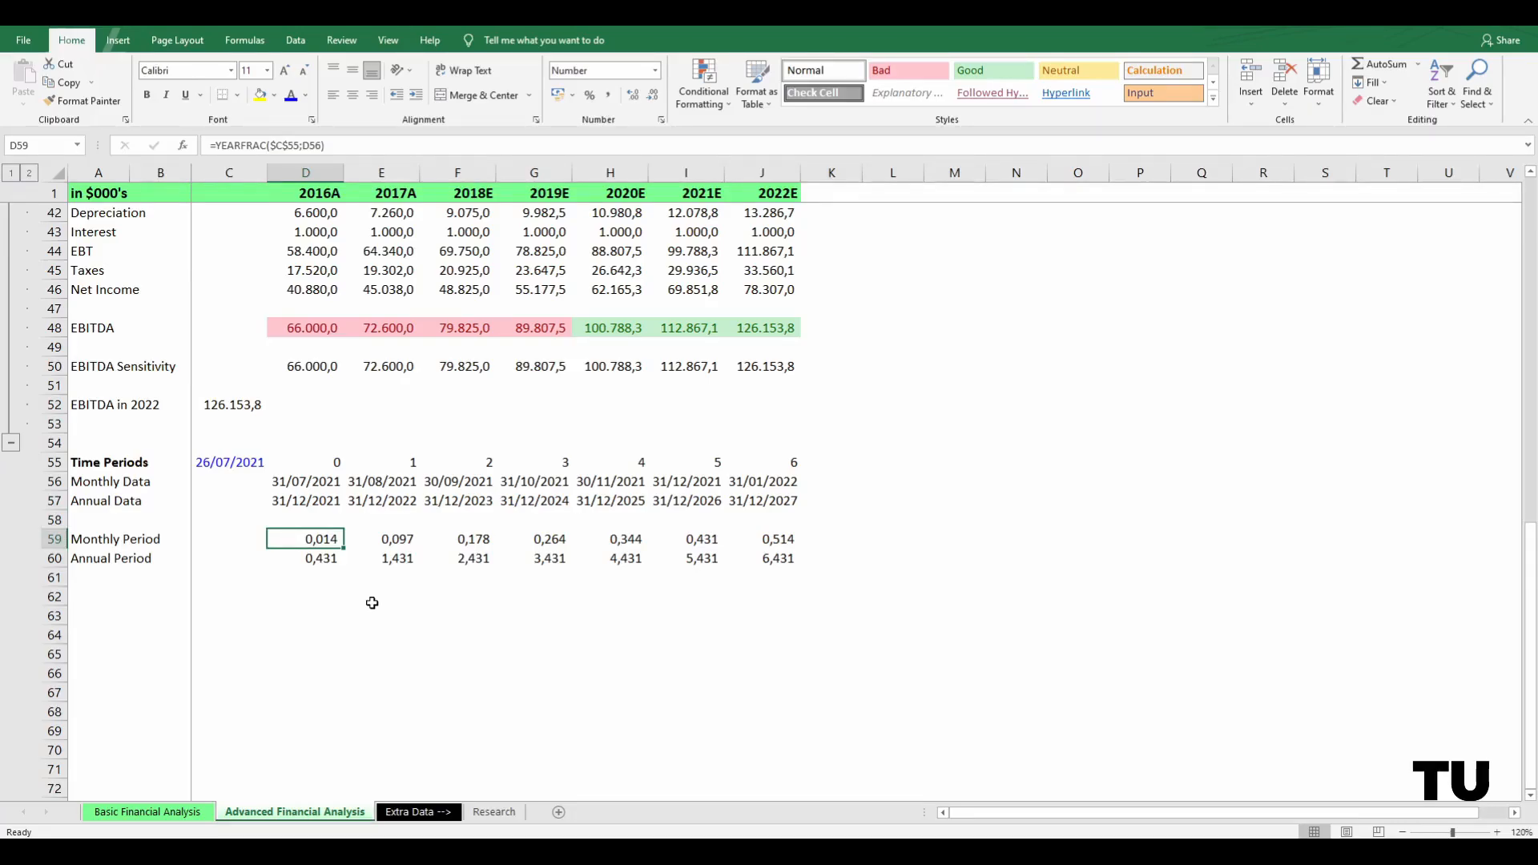
{"action": "key", "text": "Up"}
{"action": "key", "text": "Up"}
{"action": "key", "text": "Up"}
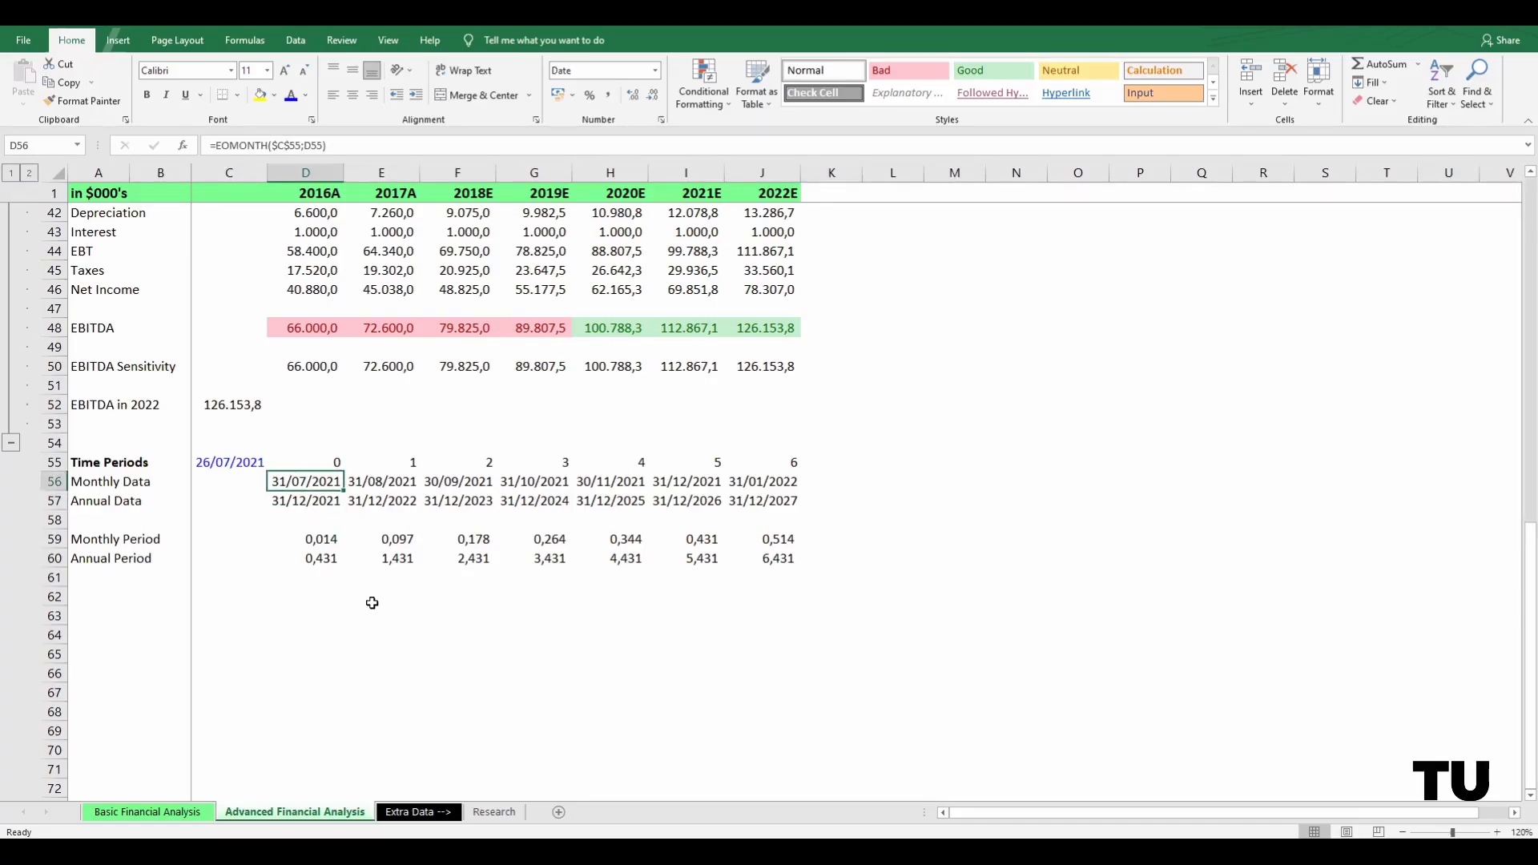
{"action": "key", "text": "Left"}
{"action": "key", "text": "Up"}
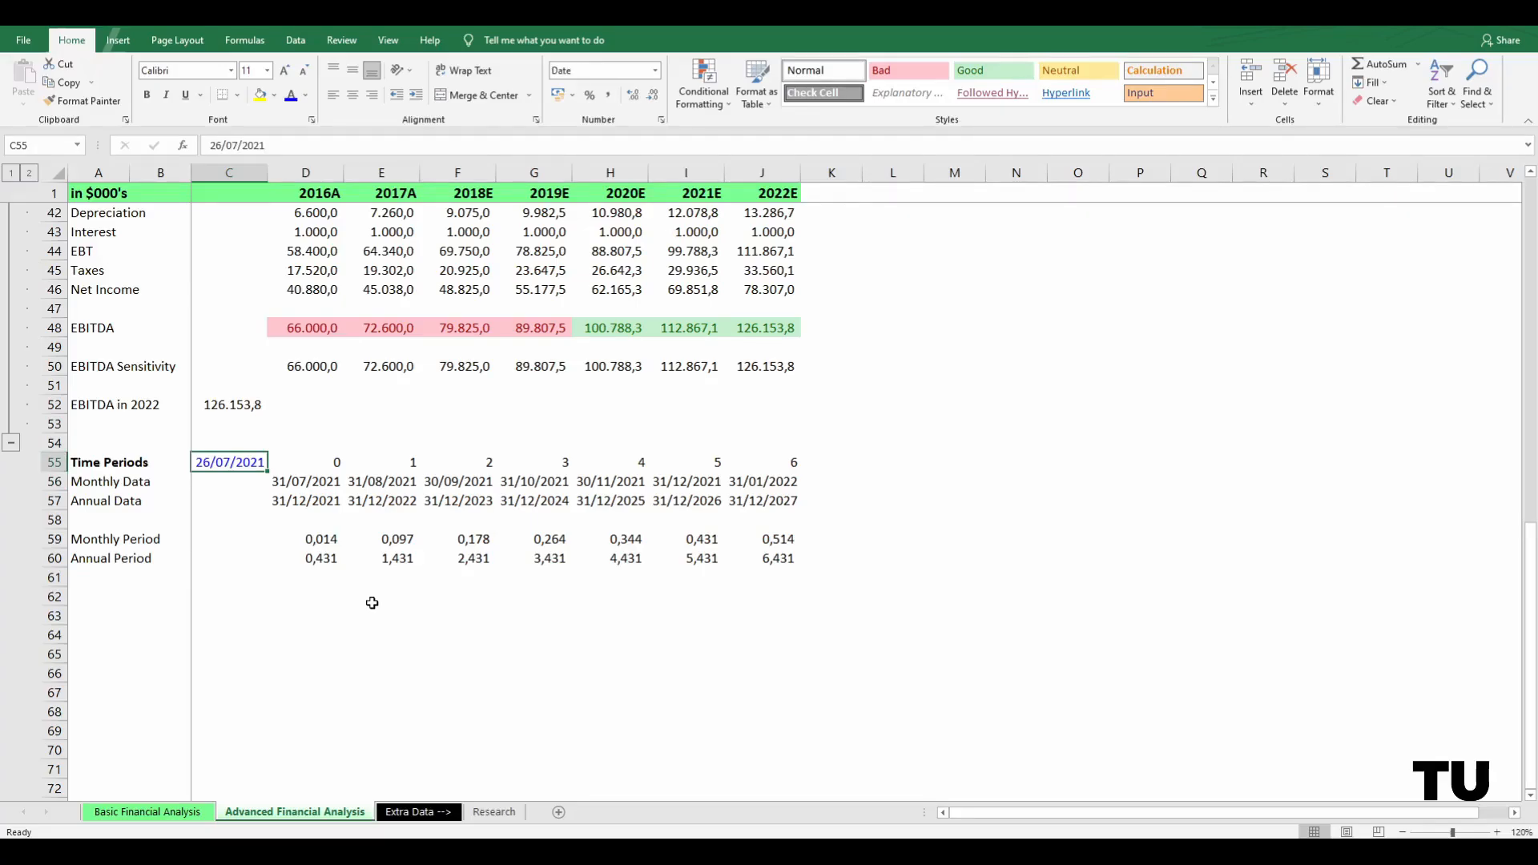
{"action": "key", "text": "Down"}
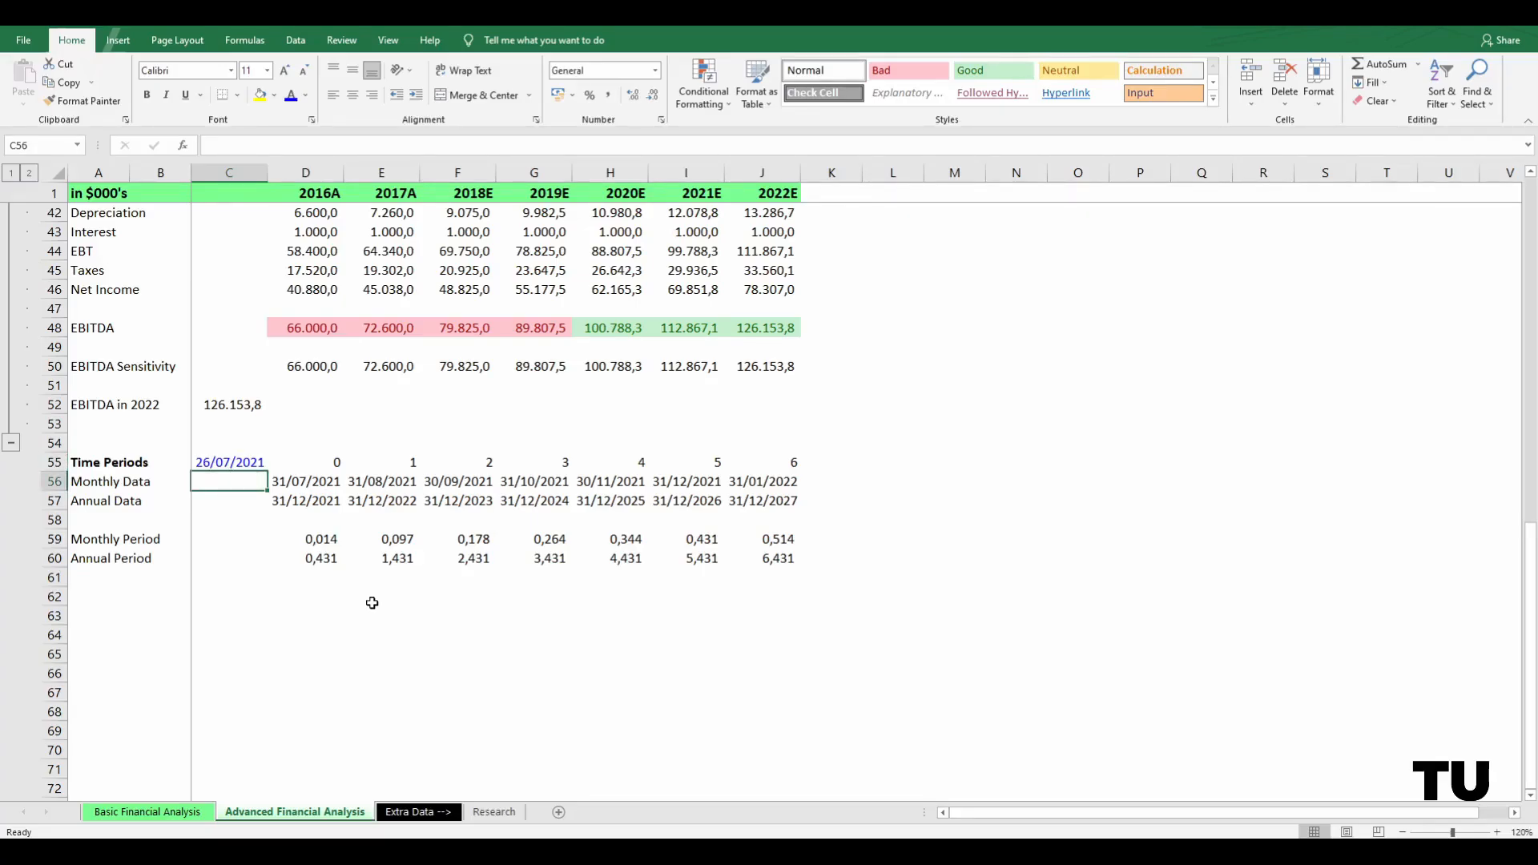
{"action": "key", "text": "Down"}
{"action": "key", "text": "Down"}
{"action": "key", "text": "Down"}
{"action": "key", "text": "Right"}
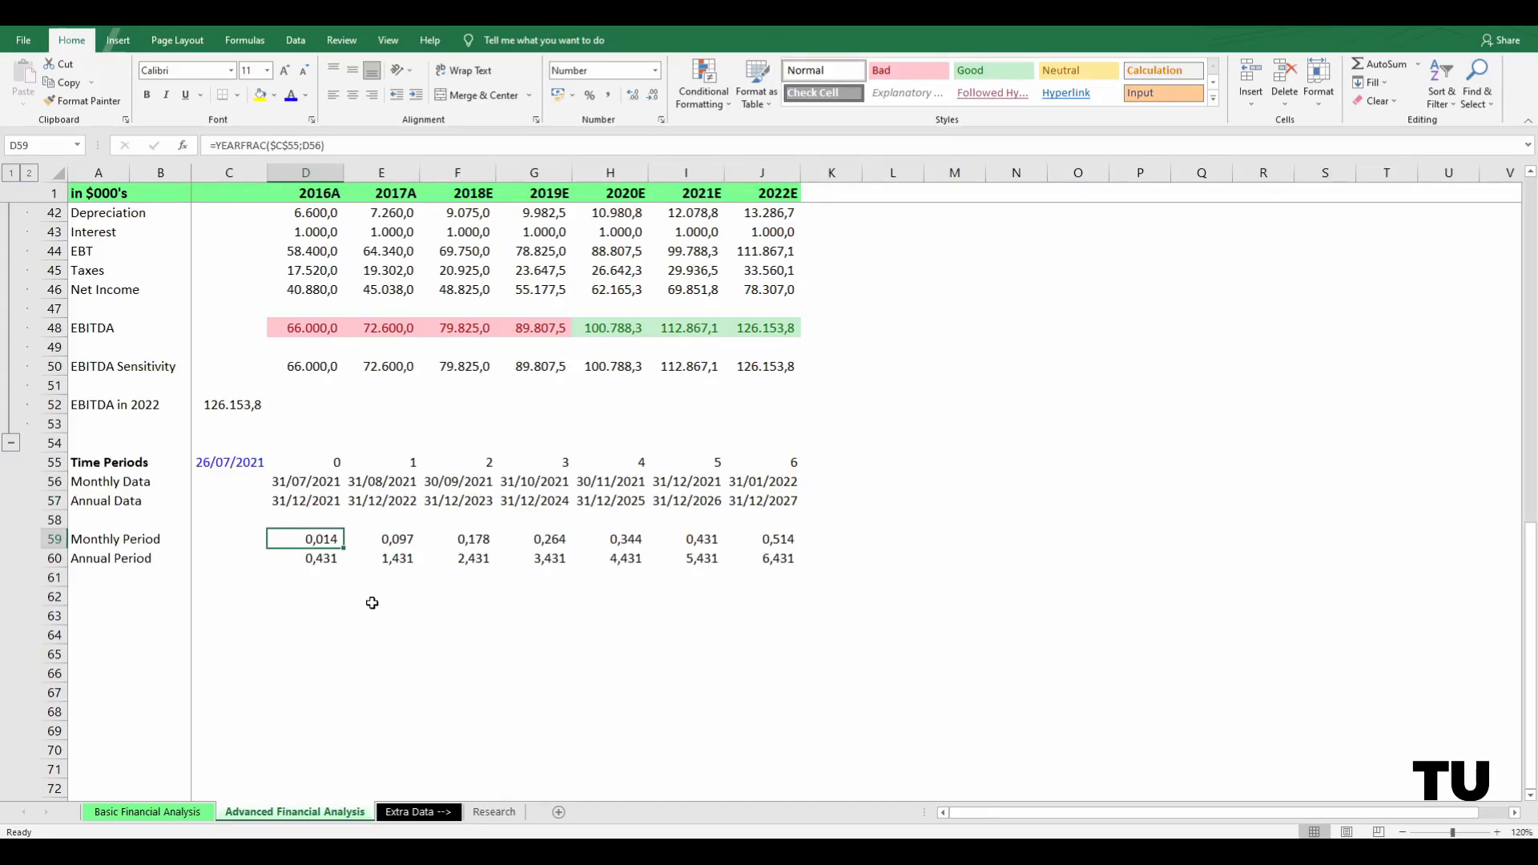
{"action": "left_click", "coordinate": [233, 465]}
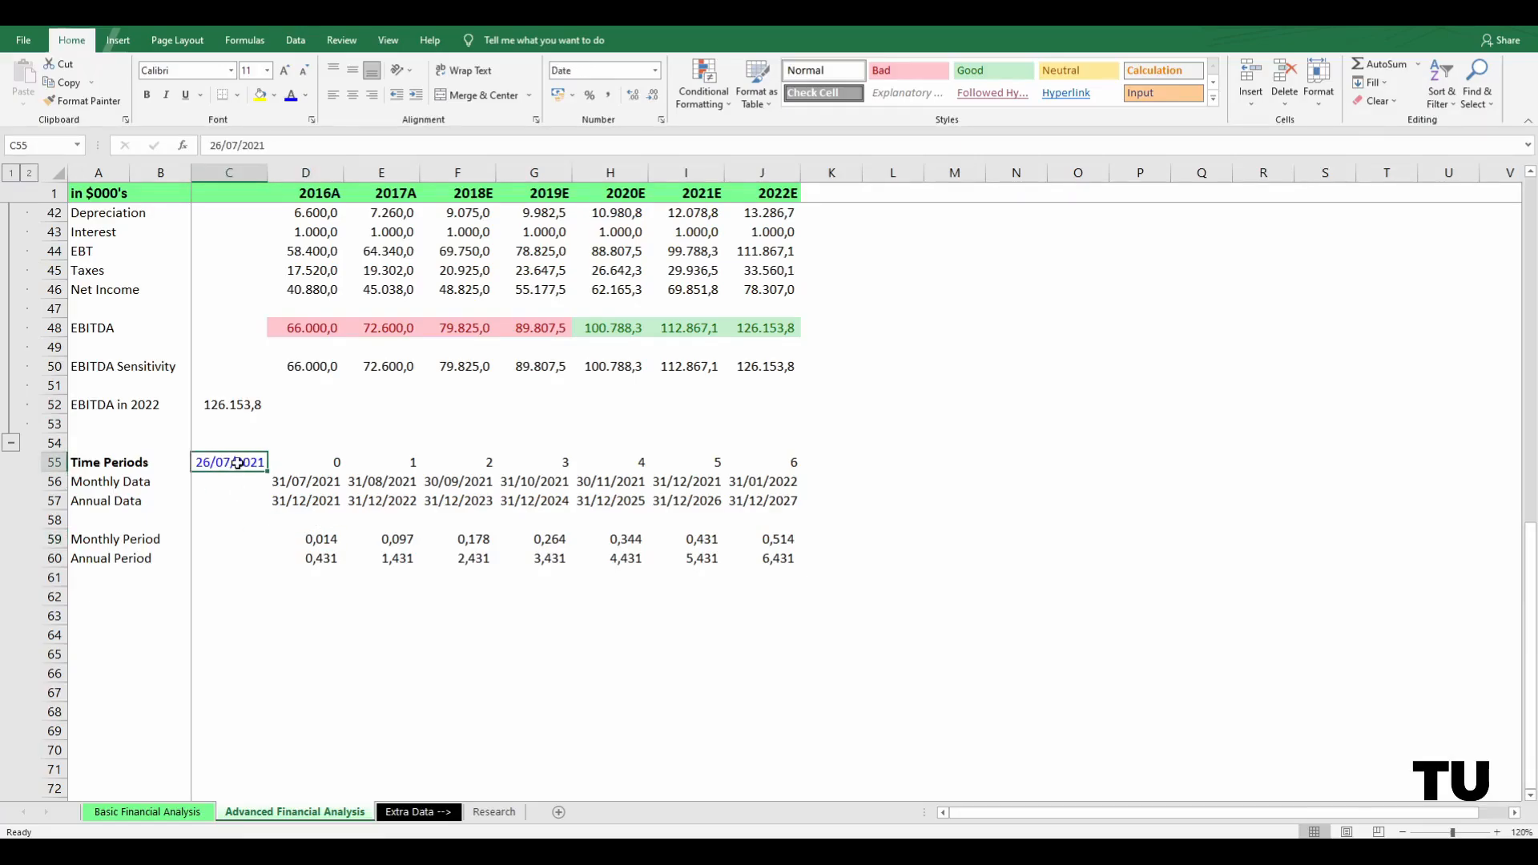
Step: Review the month-end dates across row 56 and check the Annual Period fraction in D60 against the dates in C55 and D57
{"action": "left_click", "coordinate": [312, 484]}
{"action": "left_click", "coordinate": [384, 483]}
{"action": "left_click", "coordinate": [461, 483]}
{"action": "left_click", "coordinate": [613, 483]}
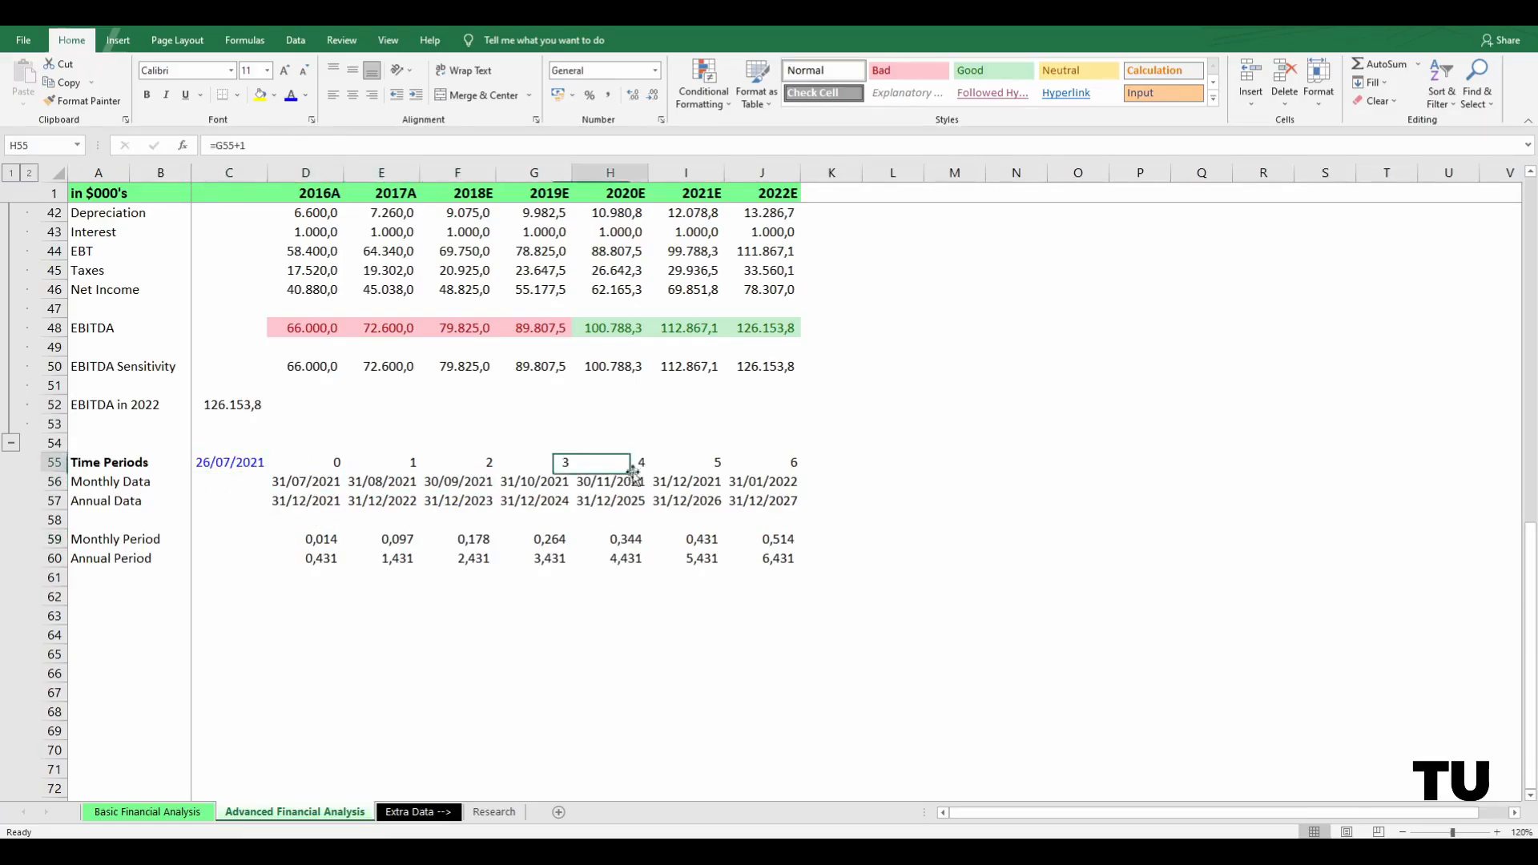
{"action": "left_click", "coordinate": [760, 484]}
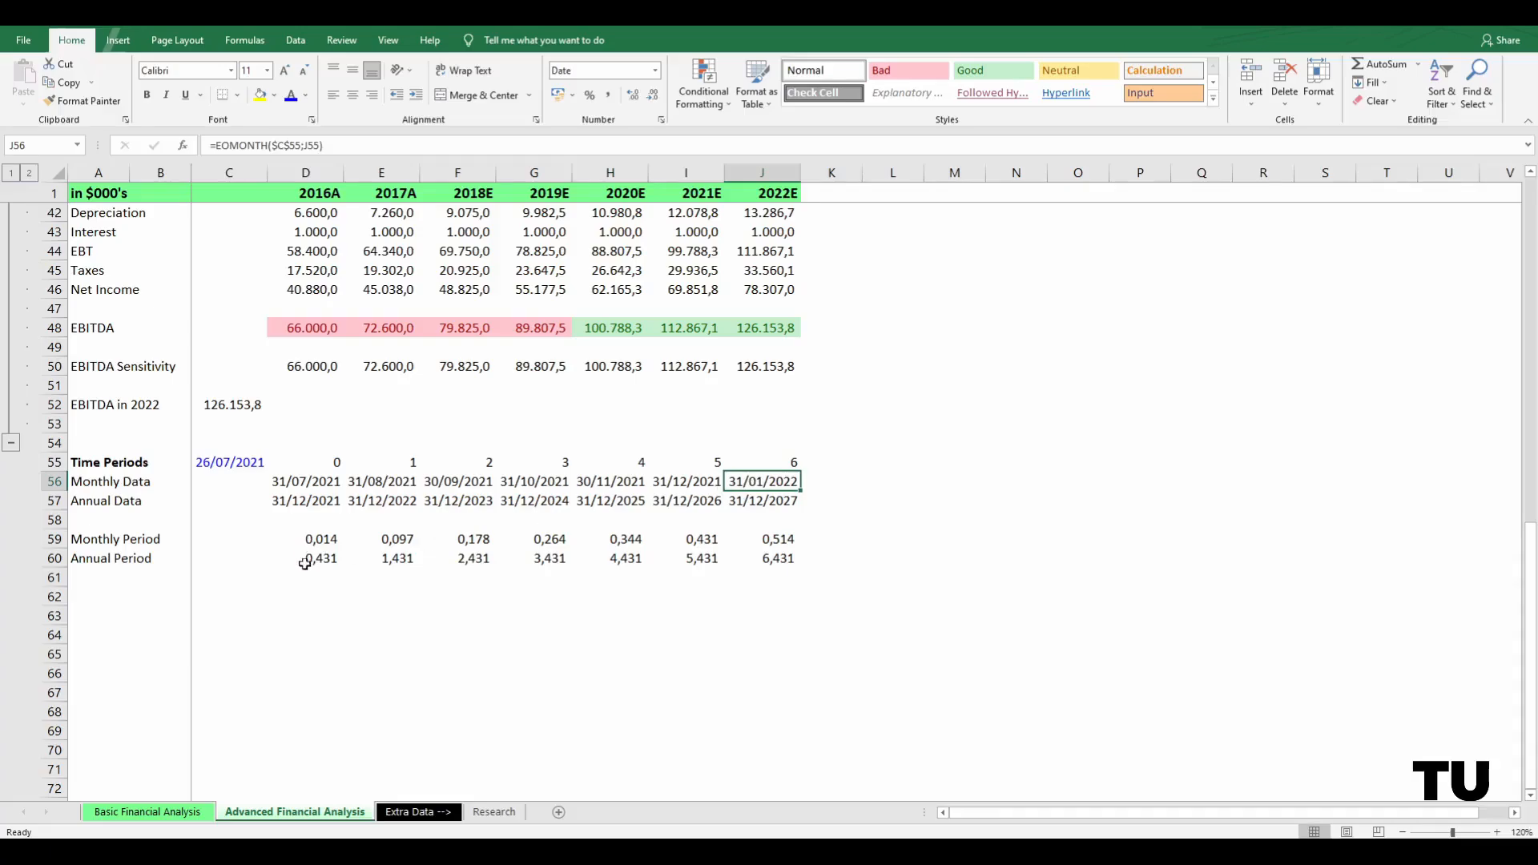
{"action": "left_click", "coordinate": [213, 462]}
{"action": "left_click", "coordinate": [309, 502]}
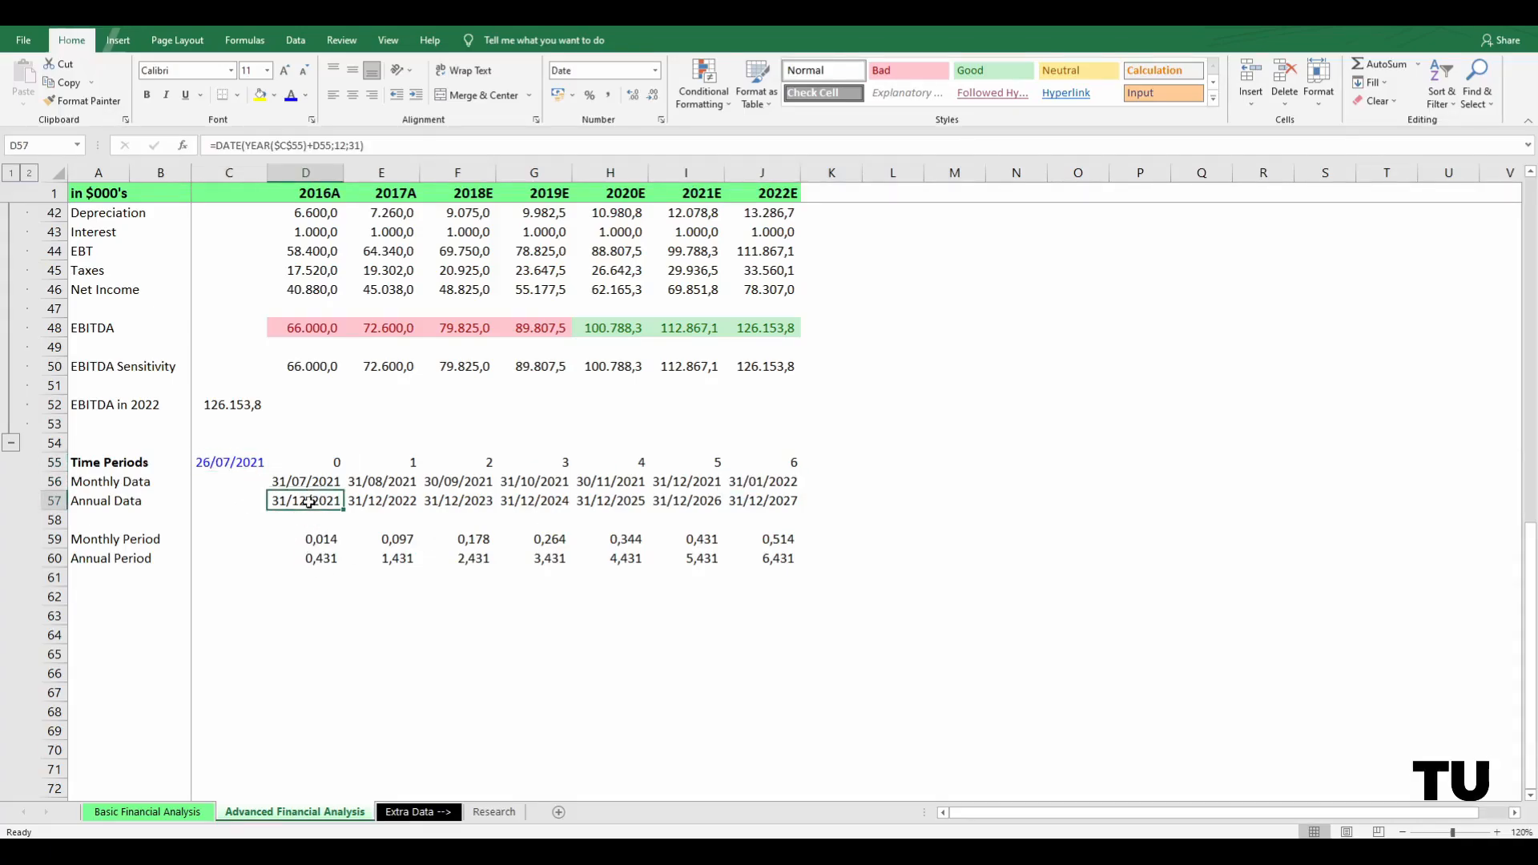
{"action": "left_click", "coordinate": [320, 559]}
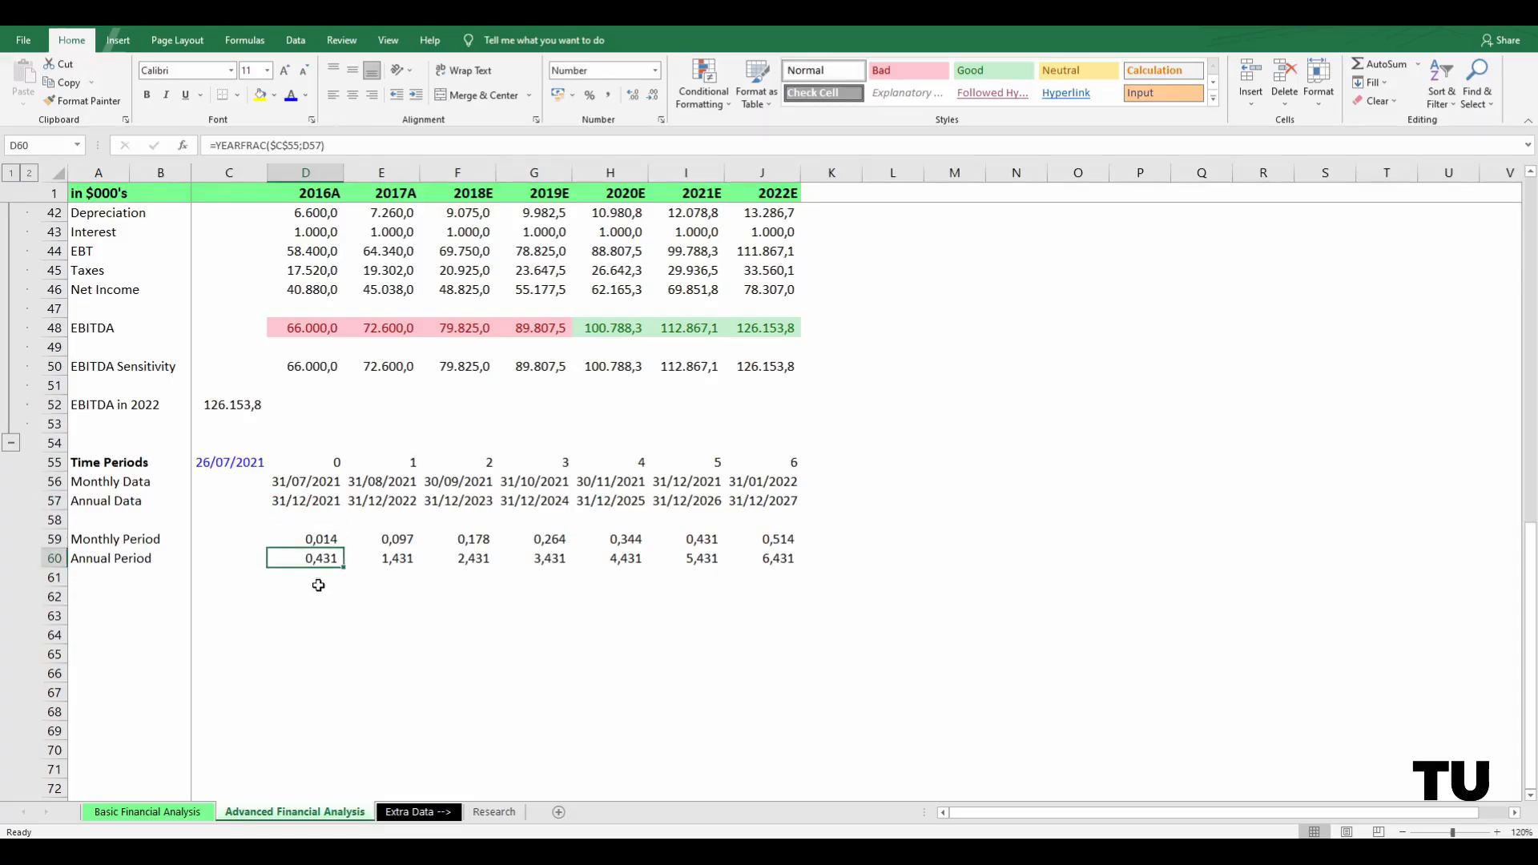
Step: Try 01/07/2021 as the start date in C55 to test the period fractions, and undo the change
{"action": "left_click", "coordinate": [214, 462]}
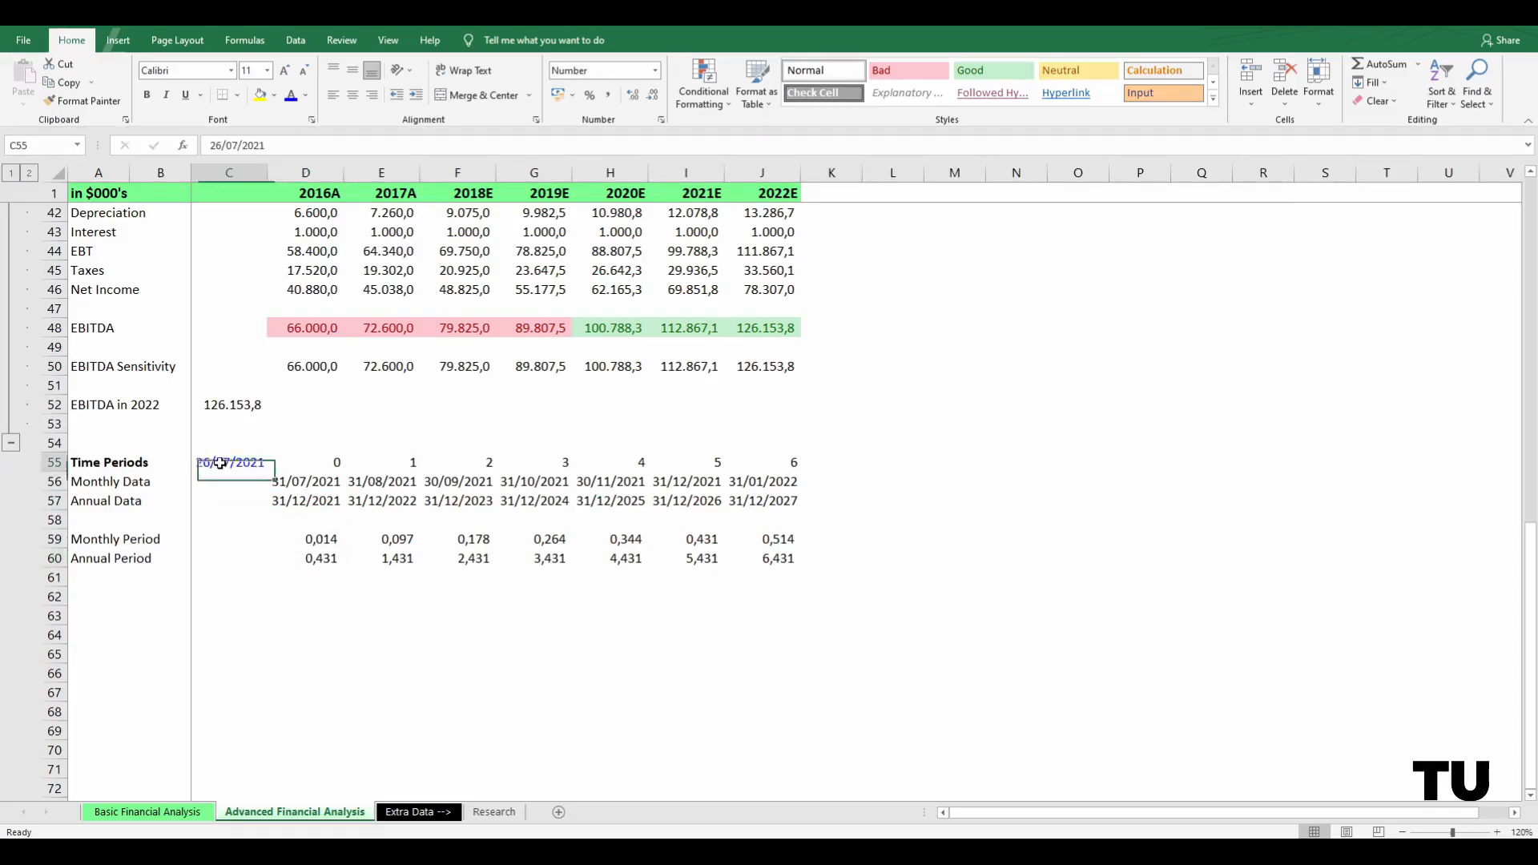
{"action": "left_click", "coordinate": [220, 145]}
{"action": "key", "text": "BackSpace"}
{"action": "key", "text": "BackSpace"}
{"action": "type", "text": "01"}
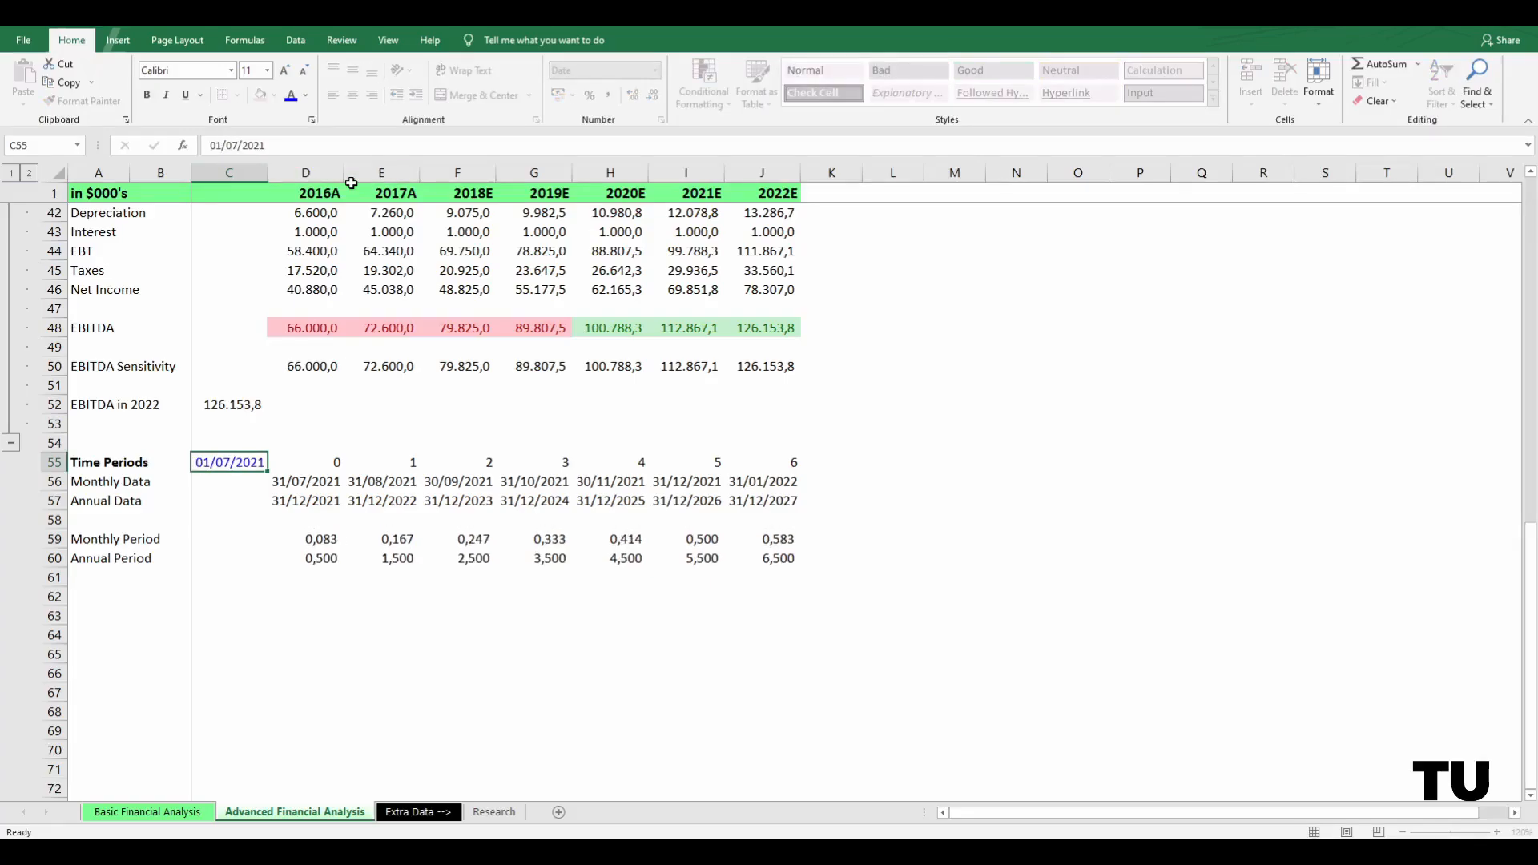
{"action": "key", "text": "ctrl+Return"}
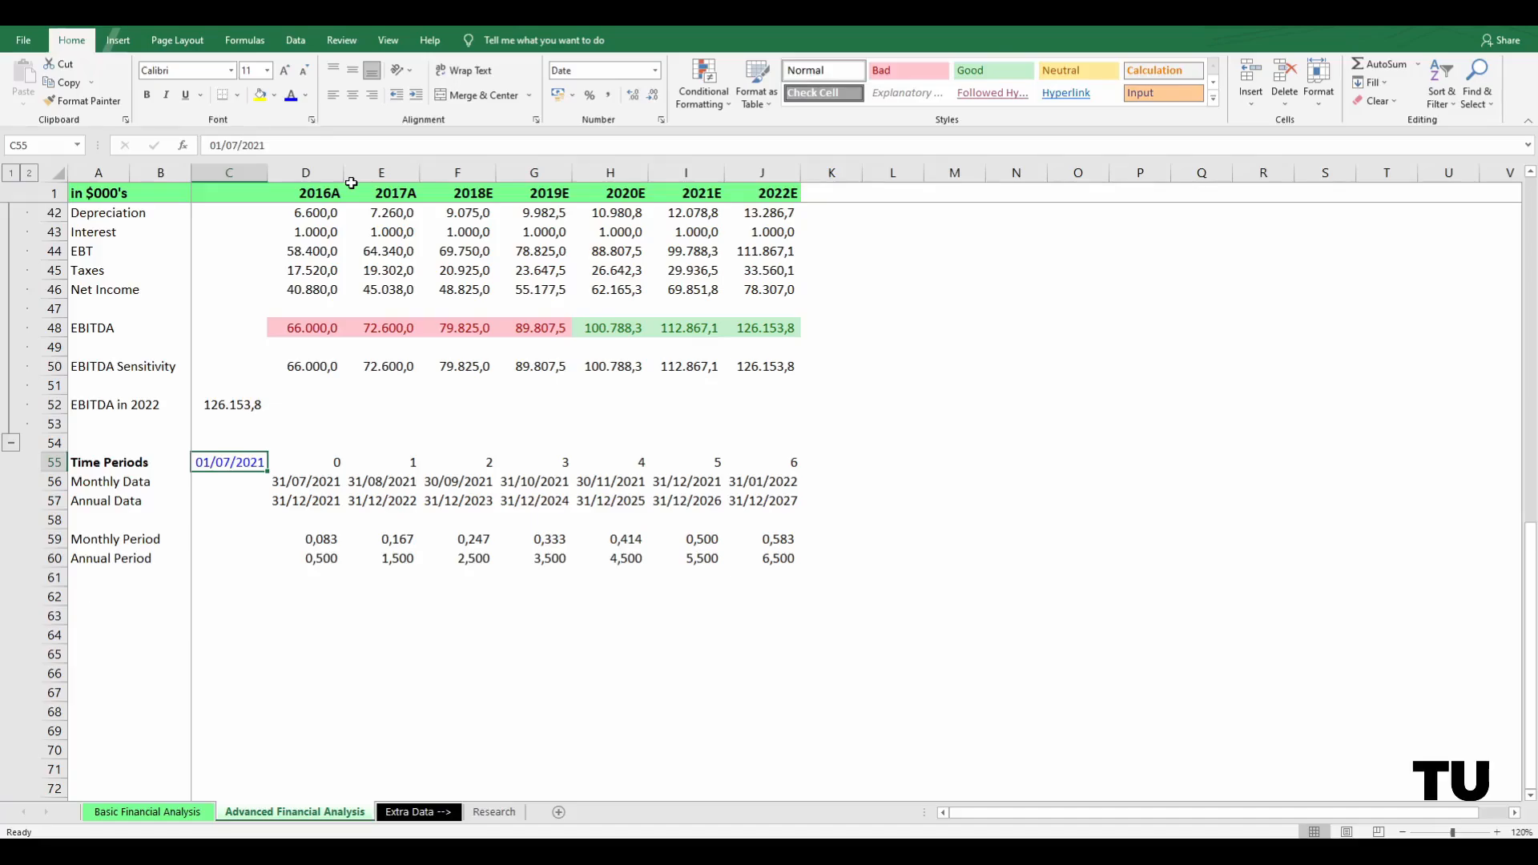
{"action": "key", "text": "ctrl+z"}
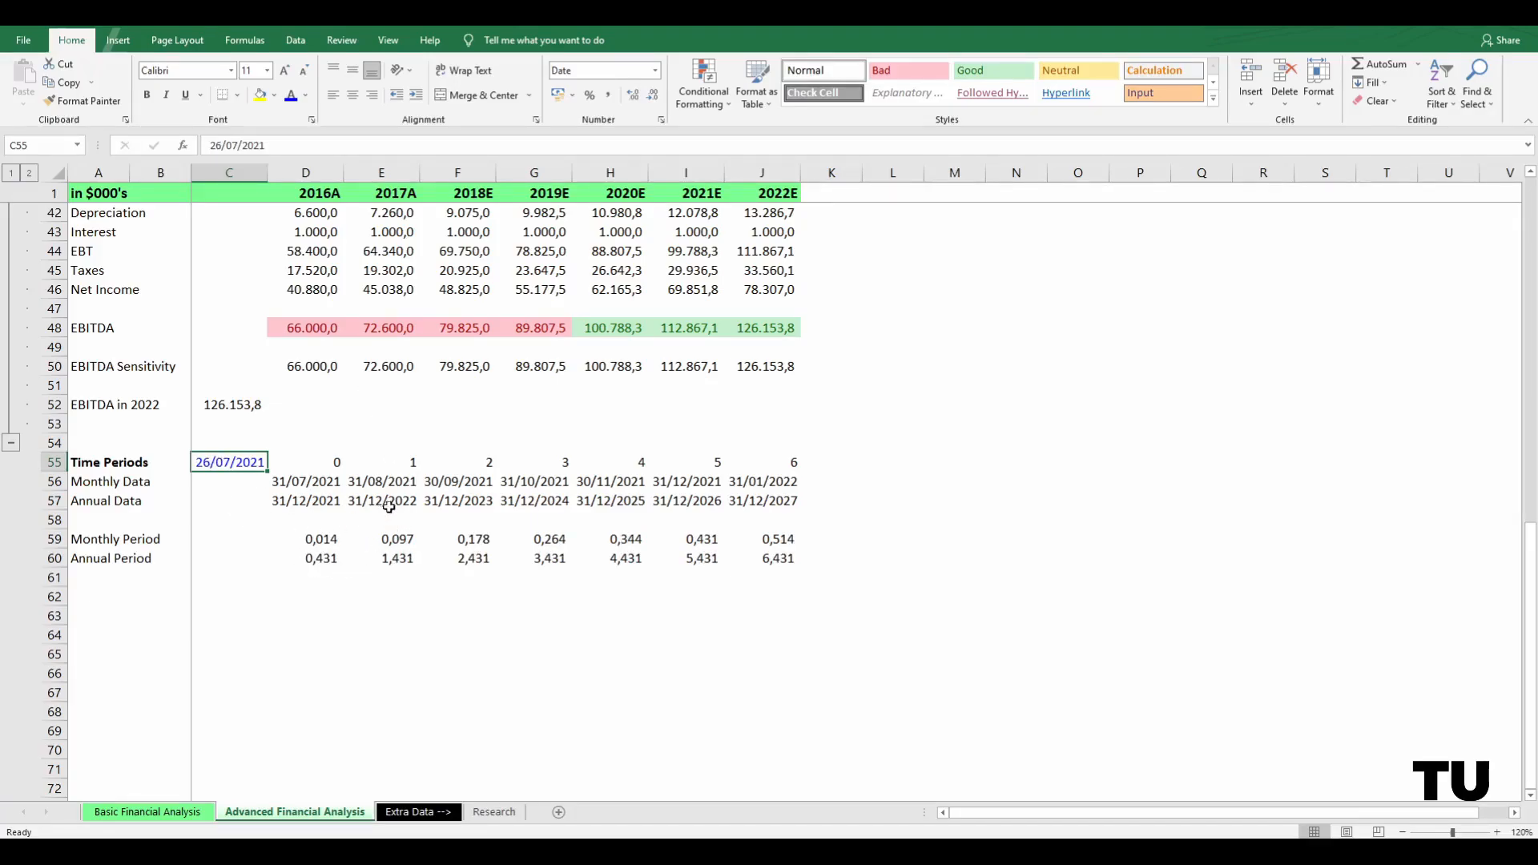
Step: Examine the Annual Period fractions from E60 to H60 against the year-end date in E57, and review both period rows D59:J60
{"action": "left_click", "coordinate": [415, 501]}
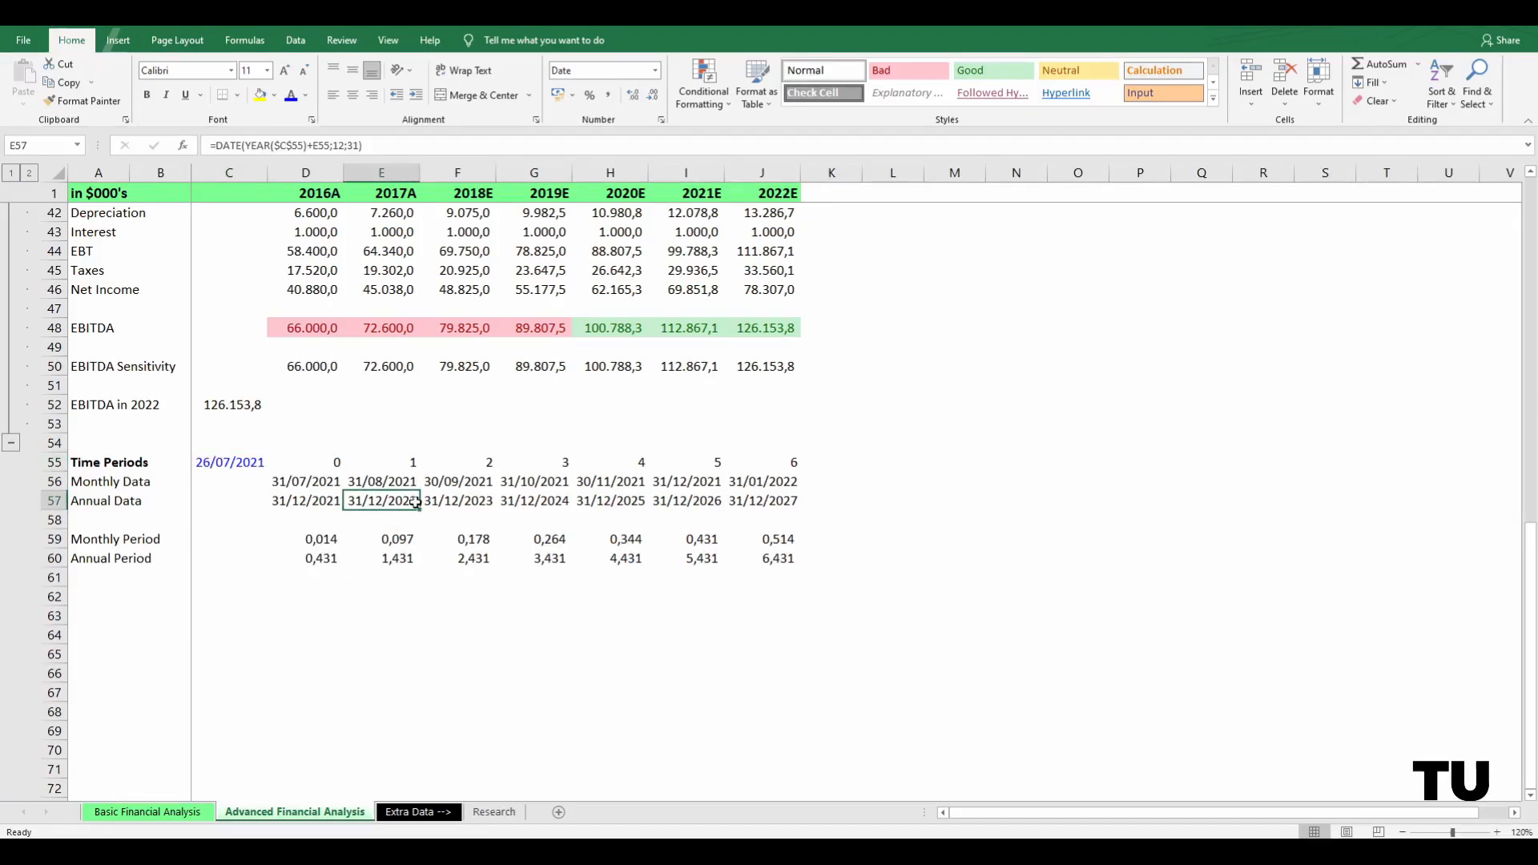
{"action": "left_click", "coordinate": [386, 559]}
{"action": "left_click", "coordinate": [461, 559]}
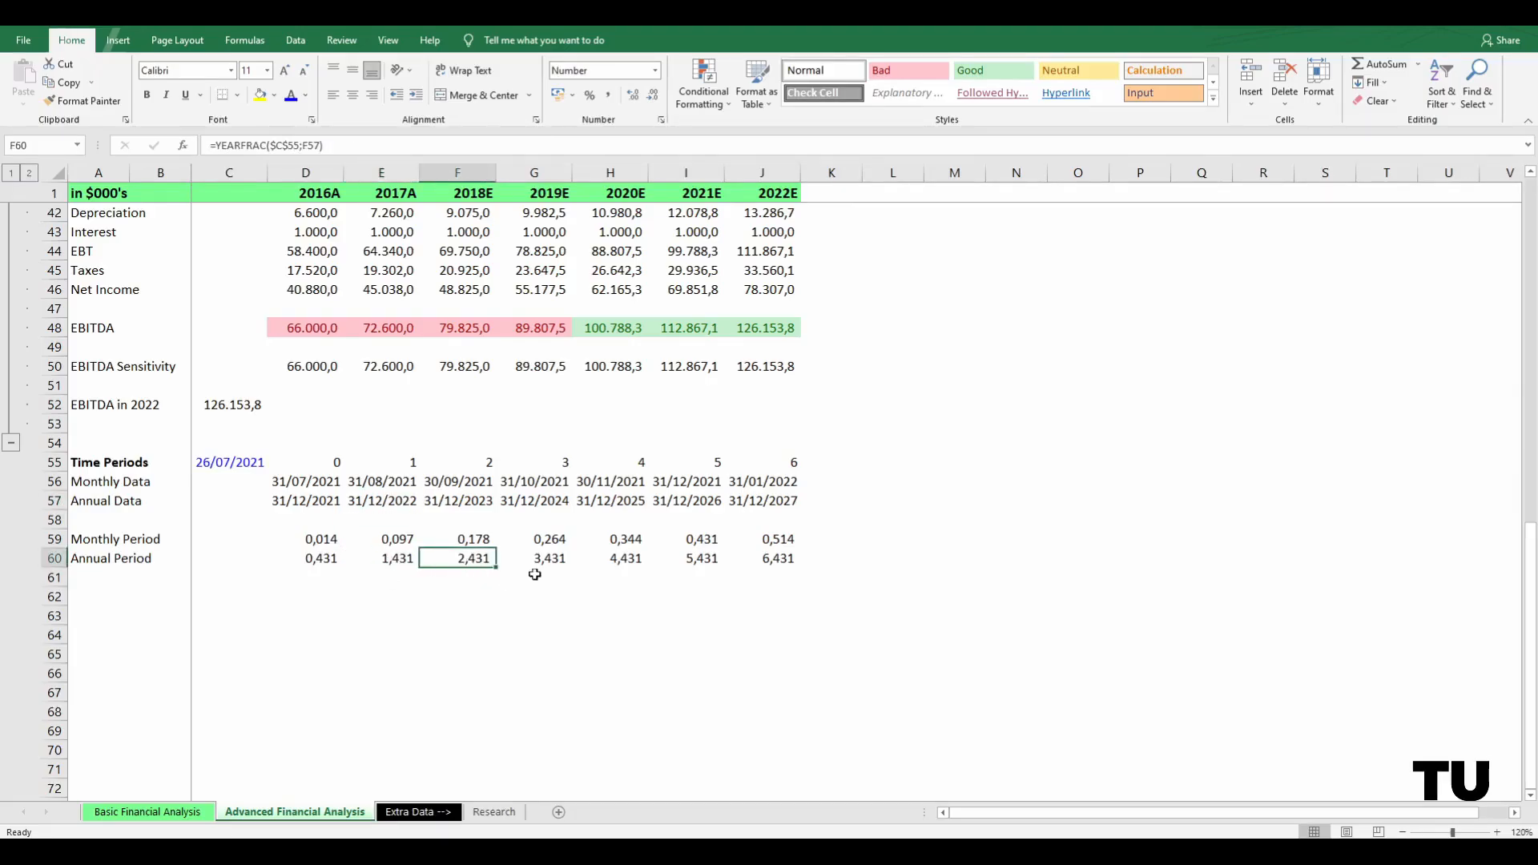
{"action": "left_click", "coordinate": [544, 561]}
{"action": "left_click", "coordinate": [607, 565]}
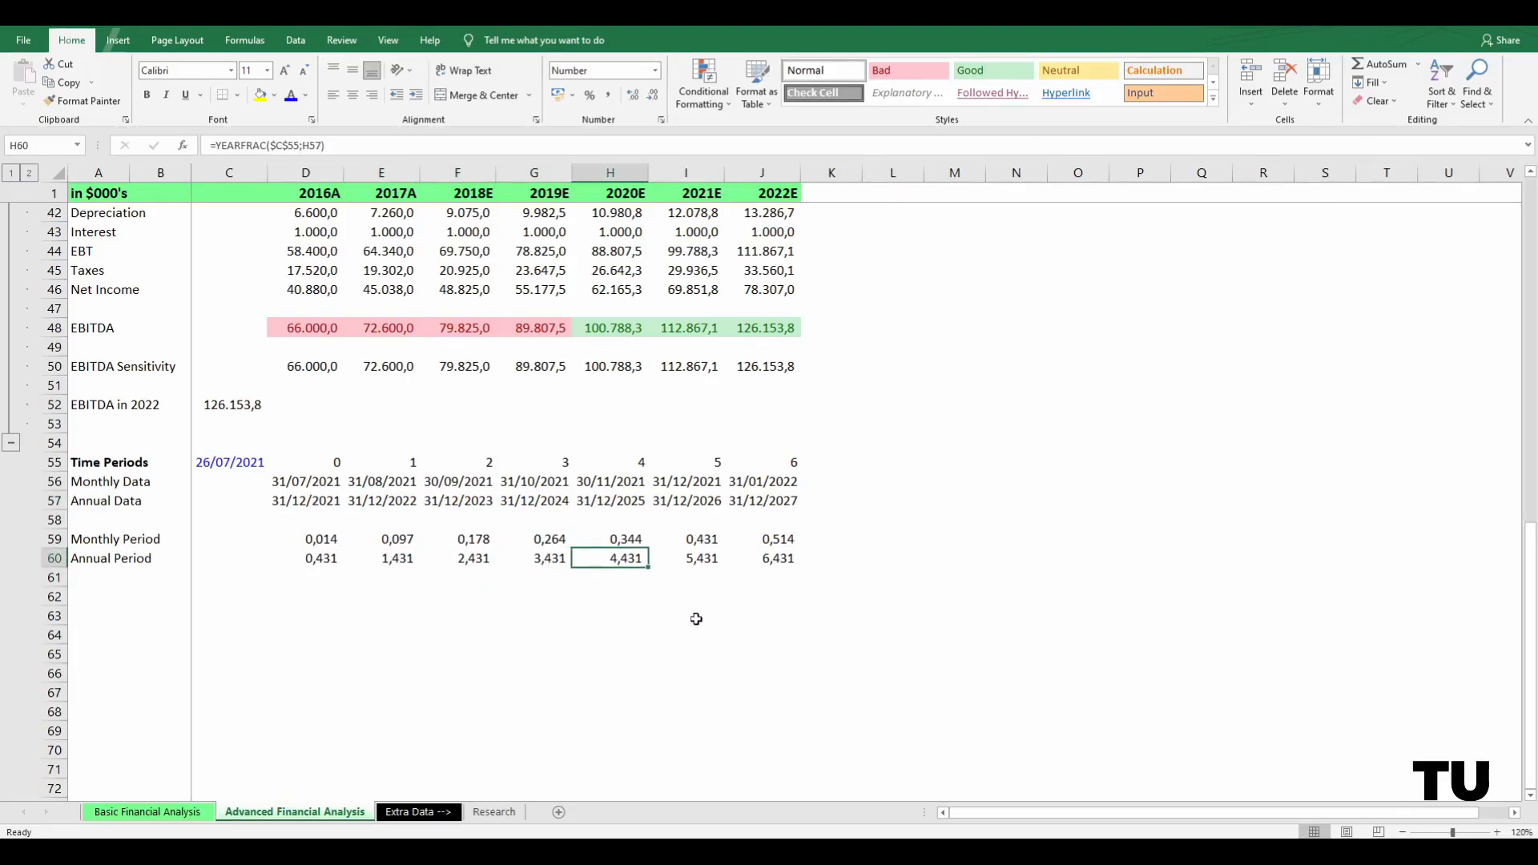
{"action": "left_click_drag", "start_coordinate": [307, 545], "coordinate": [762, 559]}
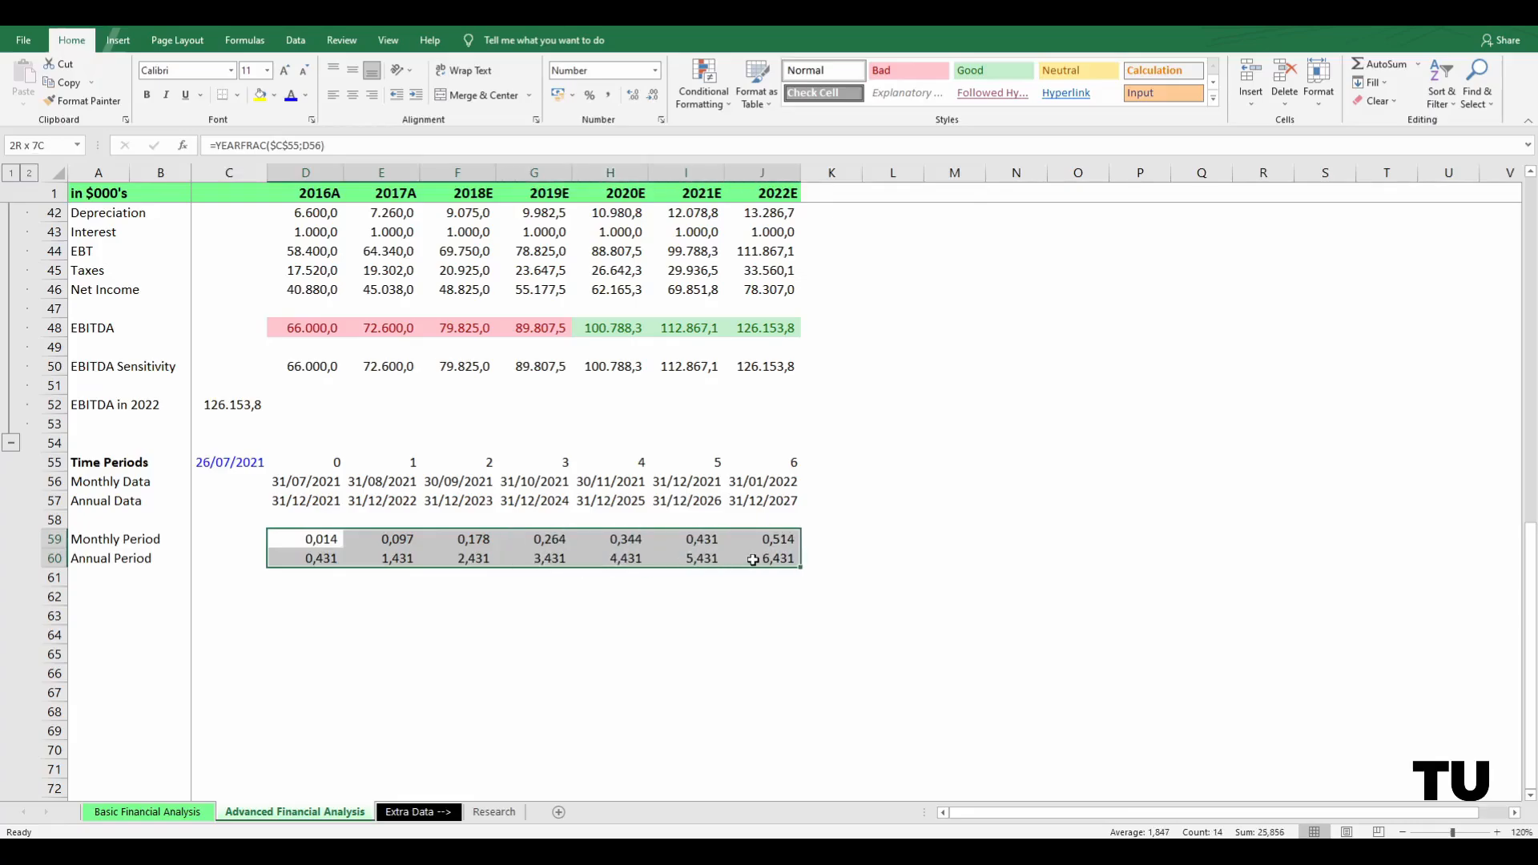
{"action": "left_click", "coordinate": [653, 621]}
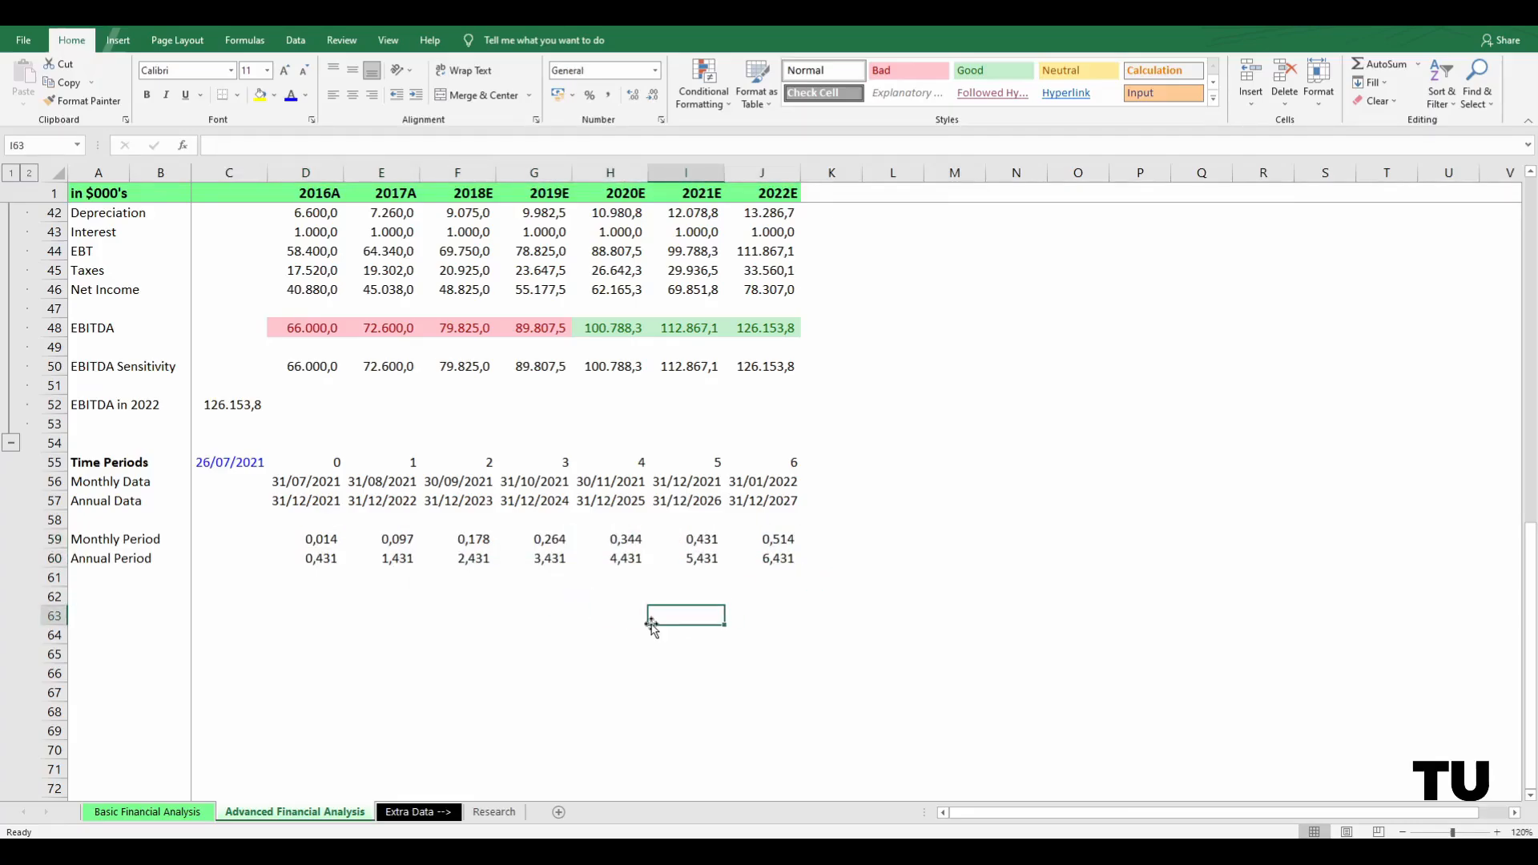